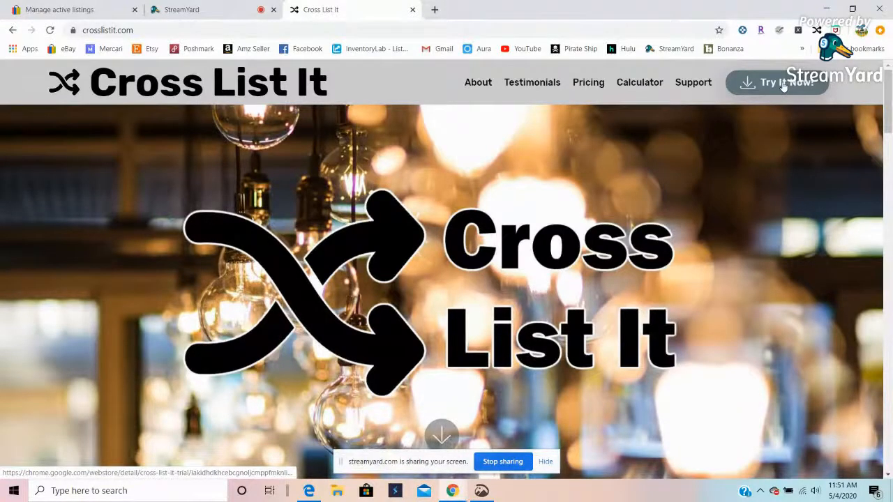
# View the pricing plans on the Cross List It website.
pyautogui.click(590, 84)
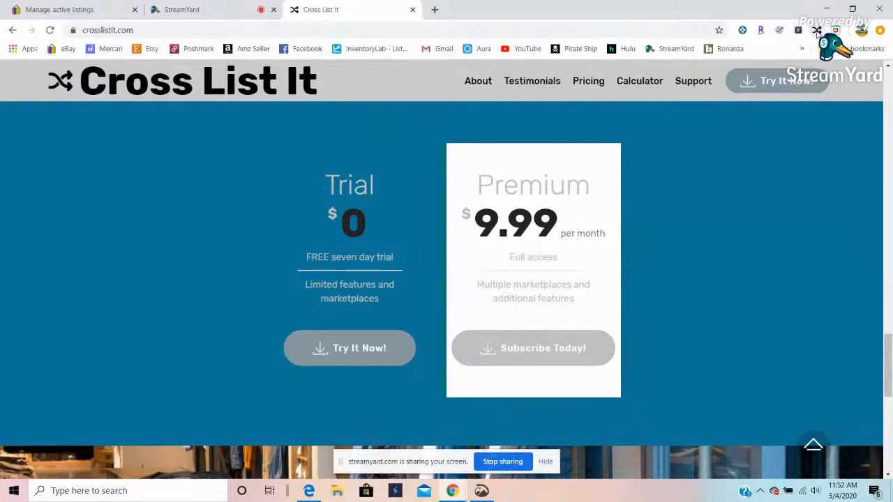
# Open the Playstation 3 Dead Island item from the eBay active listings in a new tab and launch the Cross List It extension.
pyautogui.click(55, 12)
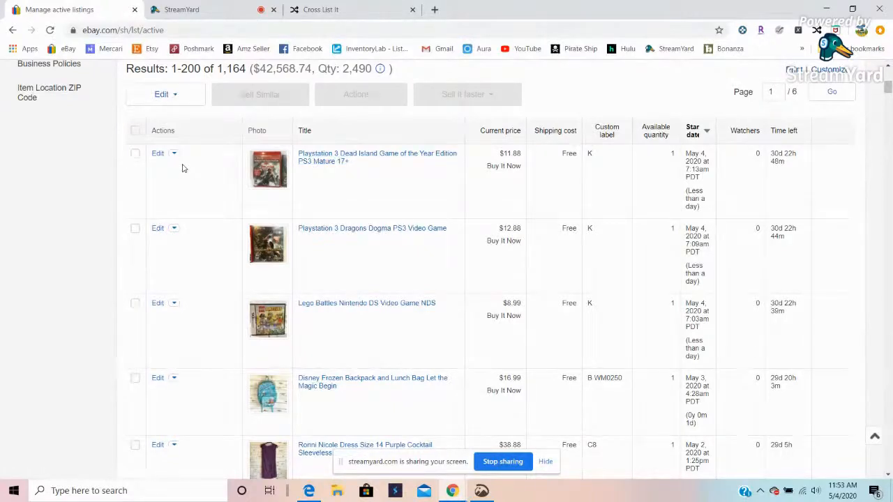
pyautogui.middleClick(309, 166)
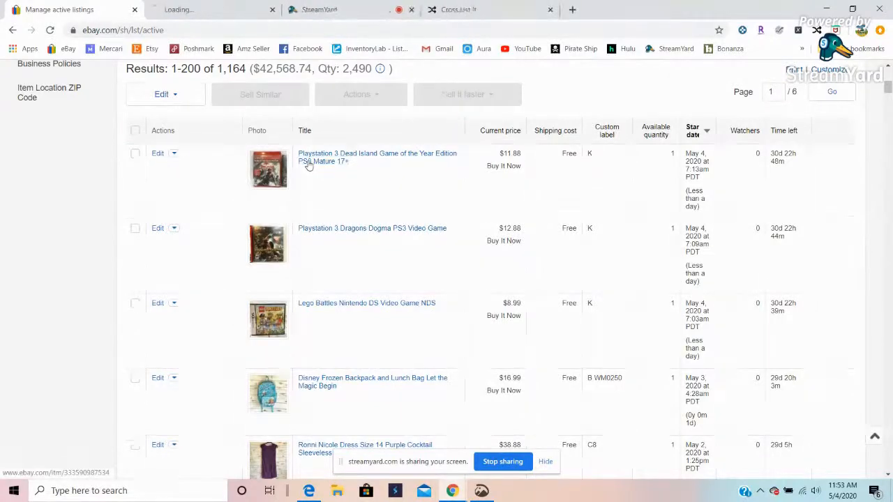
pyautogui.click(196, 11)
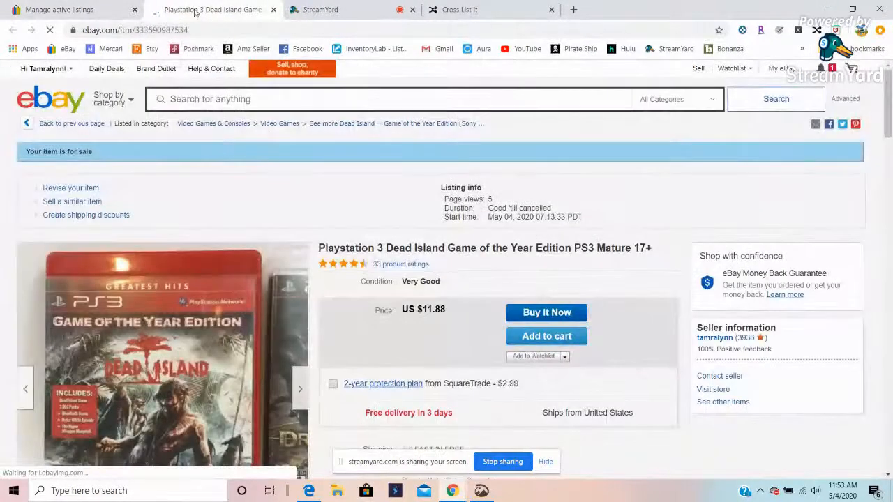
pyautogui.scroll(-2, 519, 167)
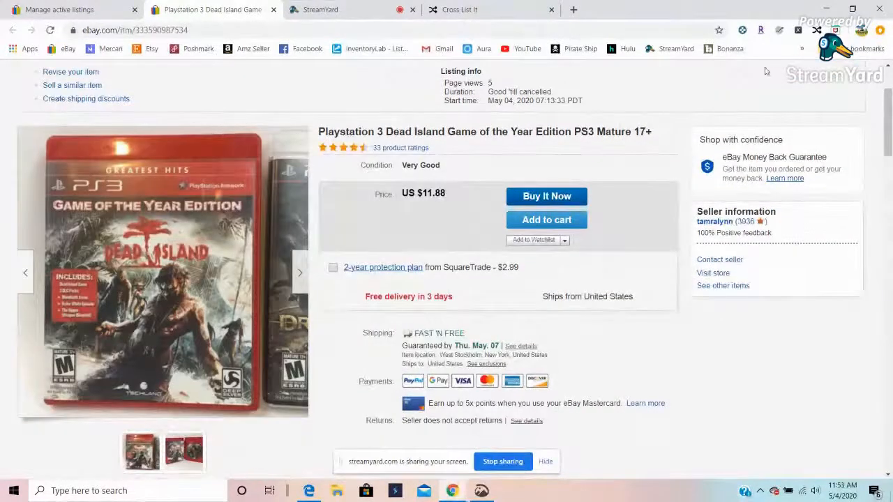
pyautogui.click(817, 31)
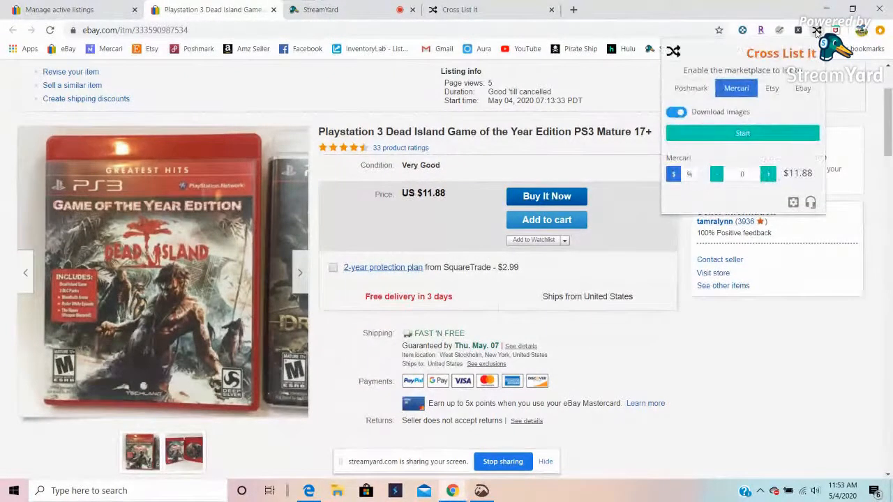
# Enable Poshmark and Etsy as extra target marketplaces, and disable both again so only Mercari is selected.
pyautogui.click(689, 89)
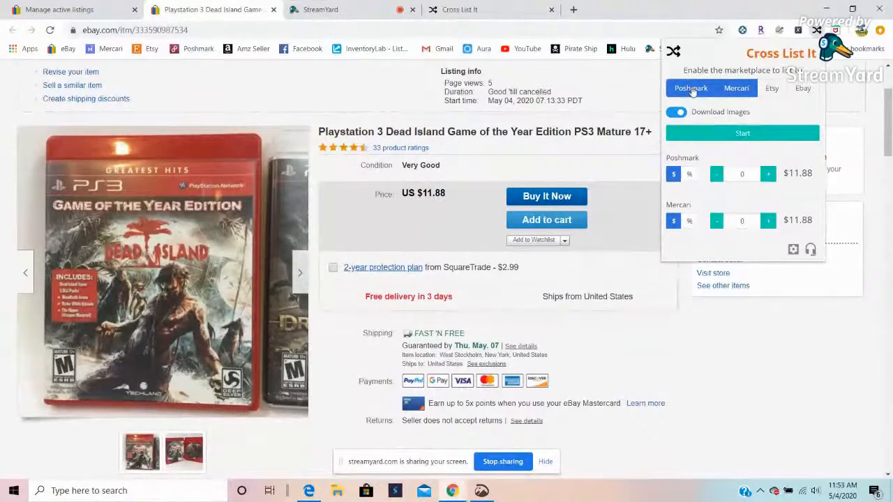
pyautogui.click(772, 90)
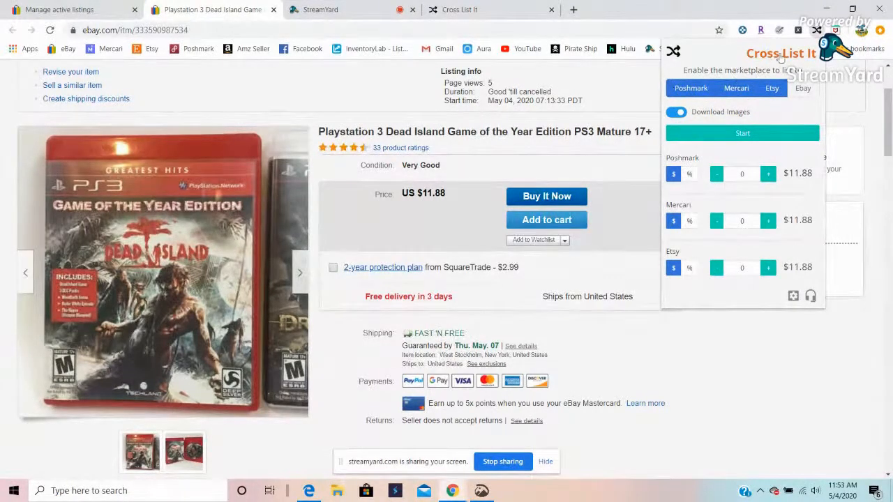
pyautogui.click(693, 93)
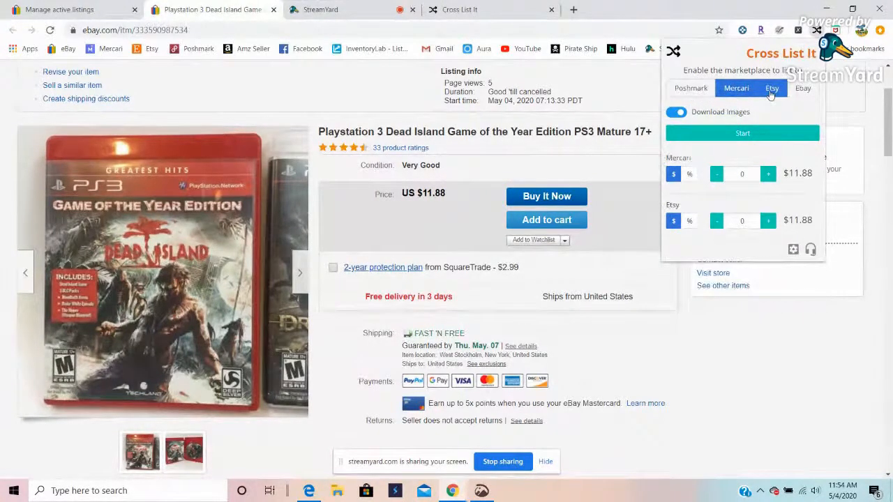
pyautogui.click(772, 94)
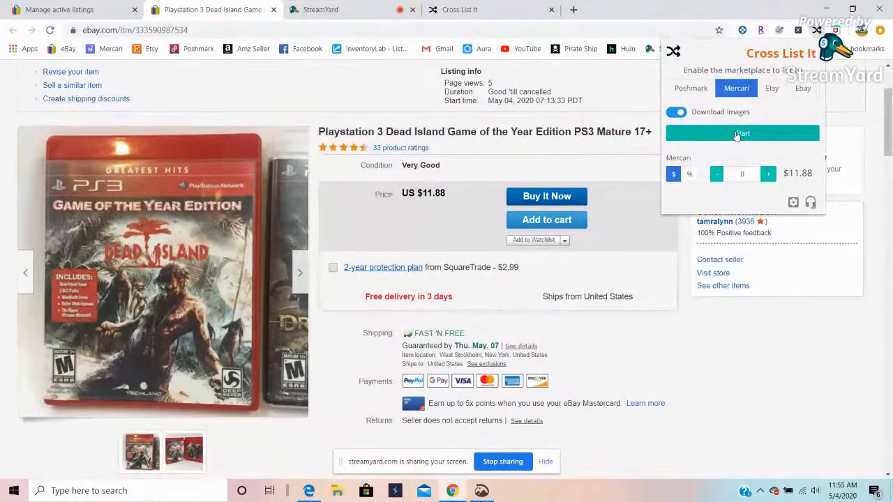
# Enable Poshmark and Etsy, and adjust the Poshmark price by 4 dollars and the Mercari price by -5 dollars.
pyautogui.click(690, 88)
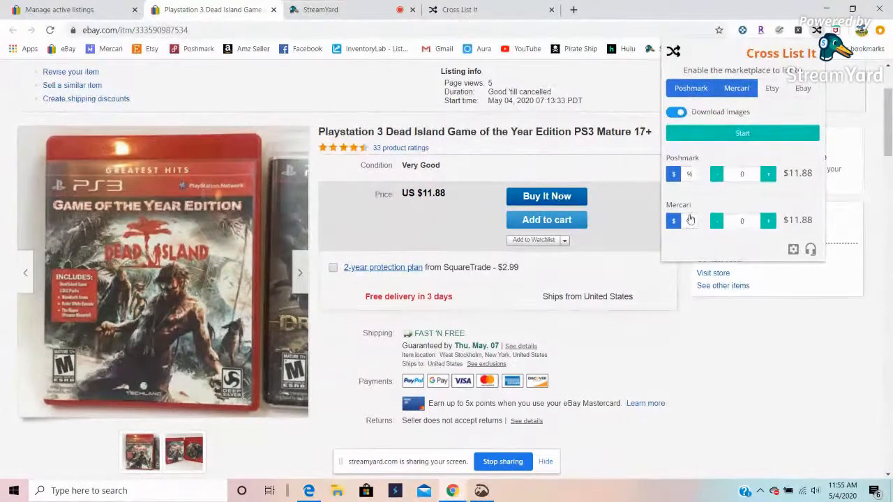
pyautogui.click(772, 89)
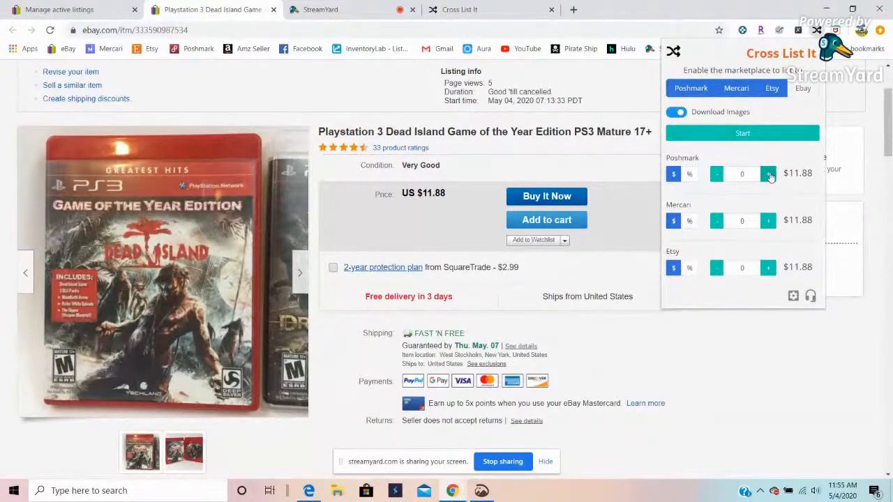
pyautogui.click(768, 174)
pyautogui.click(717, 228)
pyautogui.click(716, 228)
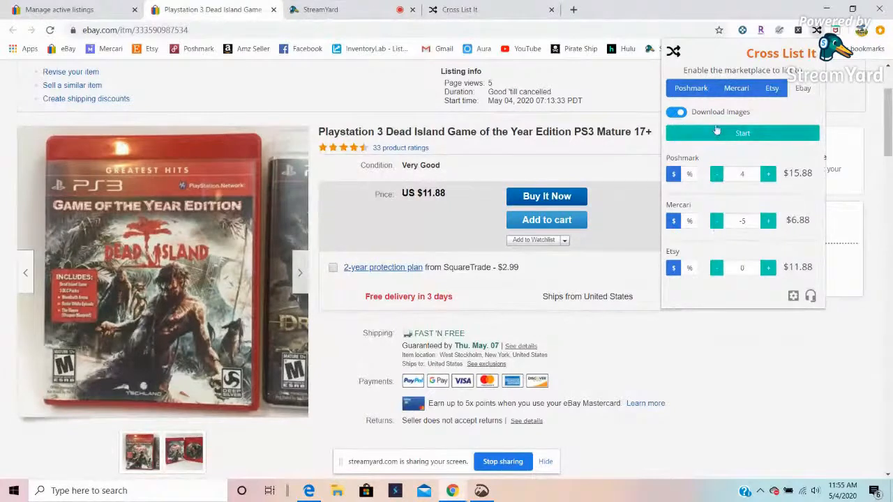
# Disable Poshmark and Etsy and reset the Mercari price adjustment to 0.
pyautogui.click(695, 89)
pyautogui.click(764, 87)
pyautogui.click(717, 176)
pyautogui.click(718, 176)
pyautogui.click(717, 176)
pyautogui.click(770, 176)
pyautogui.click(770, 176)
pyautogui.click(770, 175)
pyautogui.click(770, 176)
pyautogui.click(770, 176)
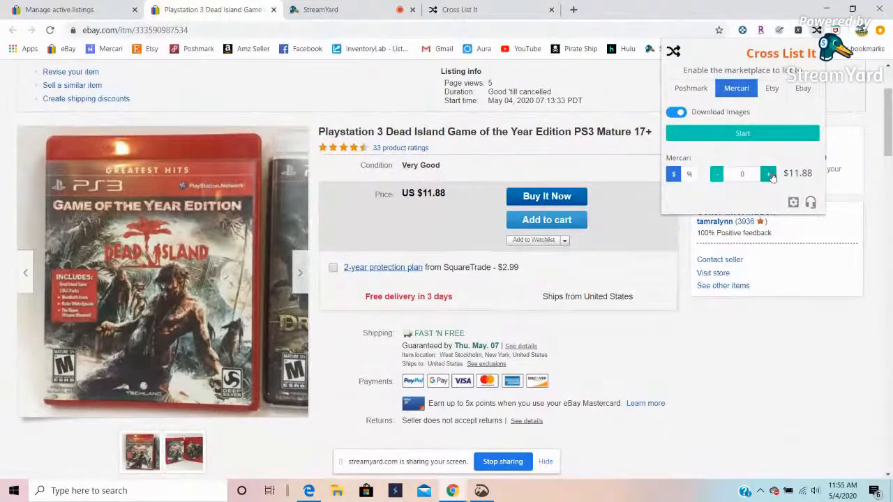
# Start cross-listing the game to Mercari with image download on, and review the prefilled title and description.
pyautogui.click(744, 133)
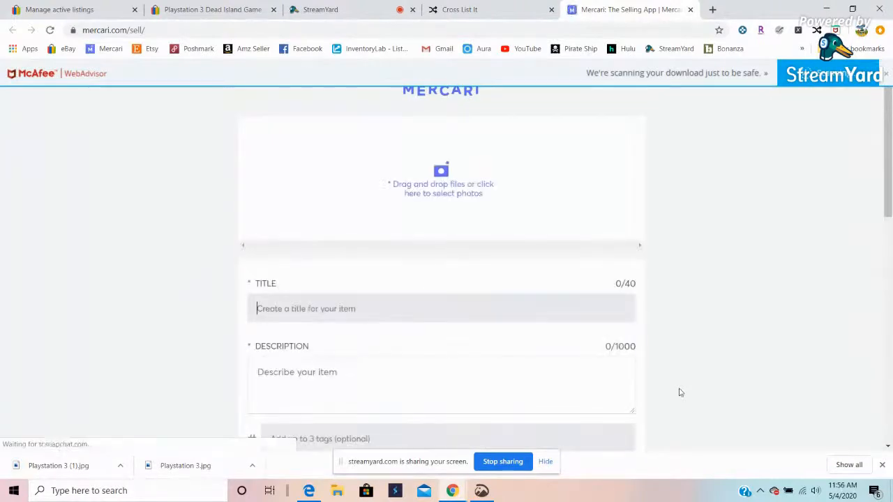
pyautogui.scroll(-1, 681, 393)
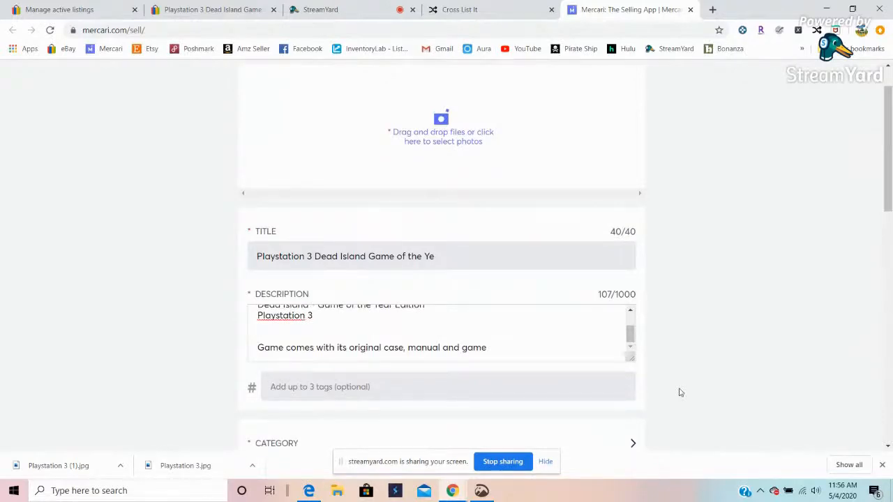
pyautogui.scroll(1, 681, 393)
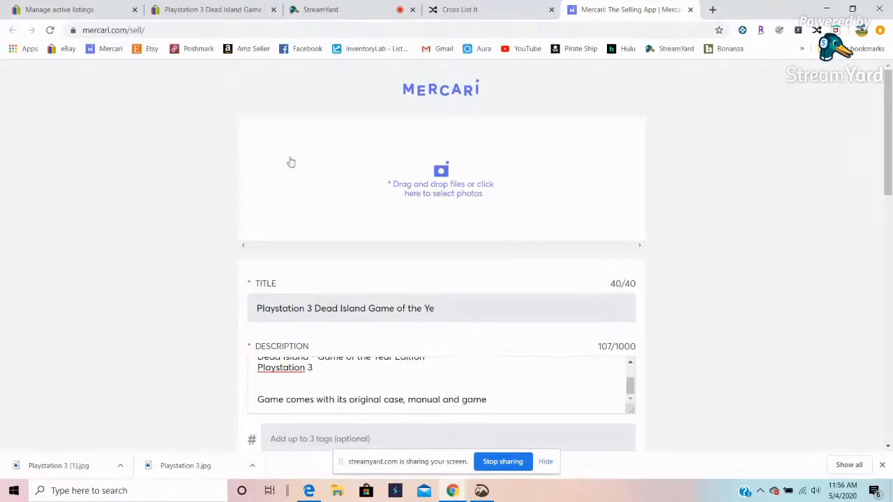
pyautogui.click(442, 180)
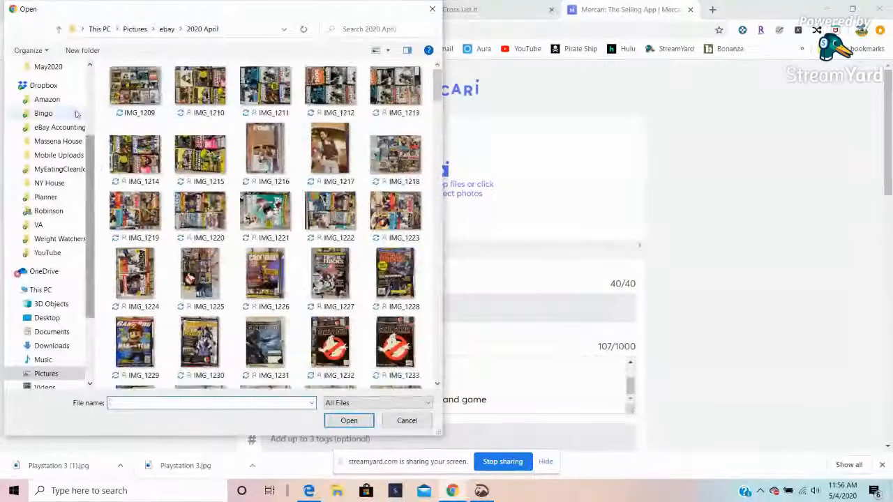
pyautogui.scroll(3, 68, 198)
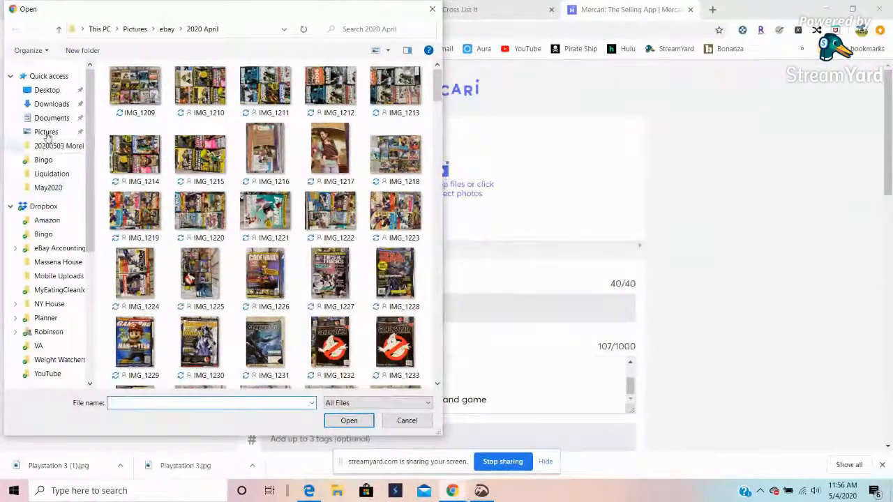
pyautogui.scroll(-15, 198, 231)
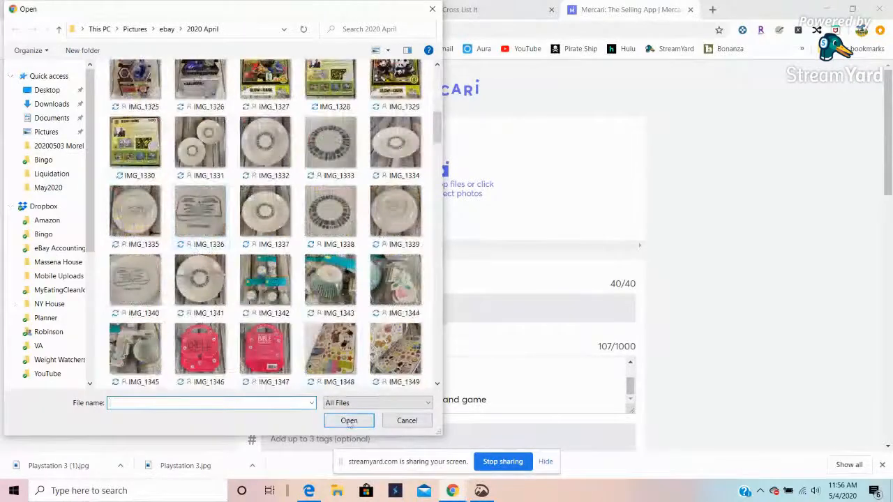
pyautogui.click(407, 421)
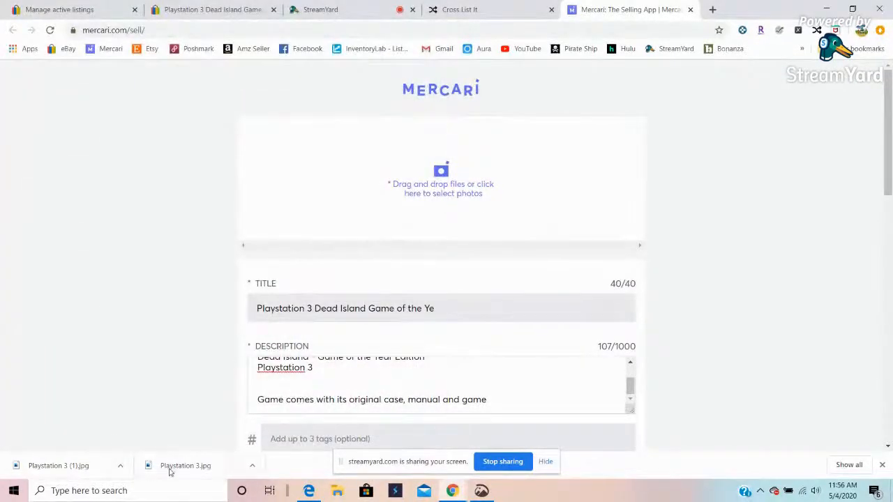
# Add the downloaded images Playstation 3.jpg and Playstation 3 (1).jpg to the Mercari listing's photos, with Playstation 3.jpg as the cover.
pyautogui.moveTo(176, 469); pyautogui.dragTo(438, 183)
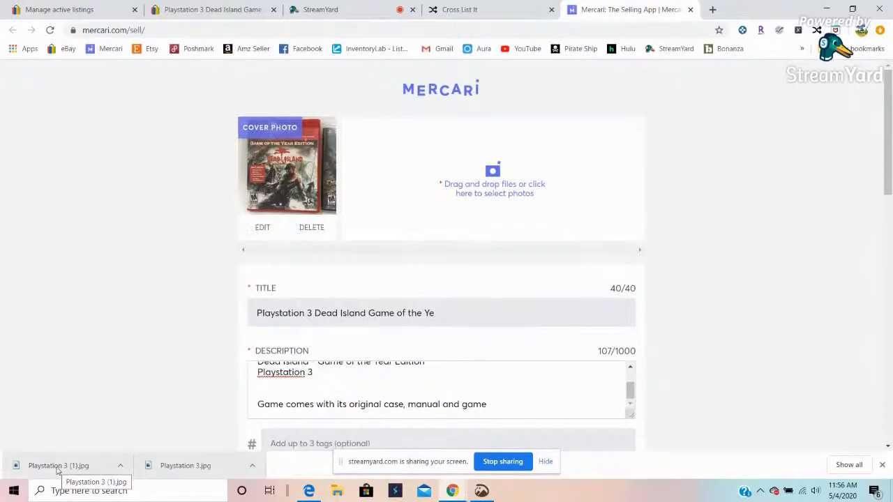
pyautogui.moveTo(58, 471); pyautogui.dragTo(494, 183)
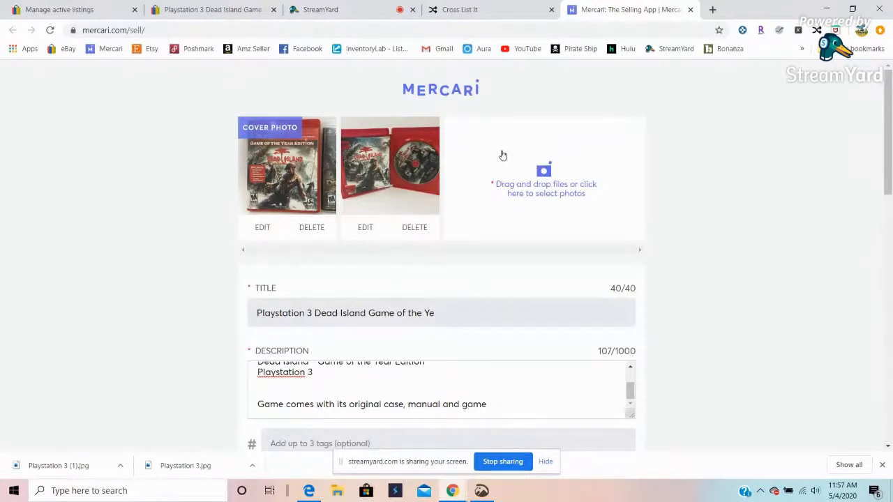
pyautogui.moveTo(383, 165); pyautogui.dragTo(256, 166)
# Edit the end of the listing title so it reads "Playstation 3 Dead Island Game of the YR".
pyautogui.scroll(-2, 286, 312)
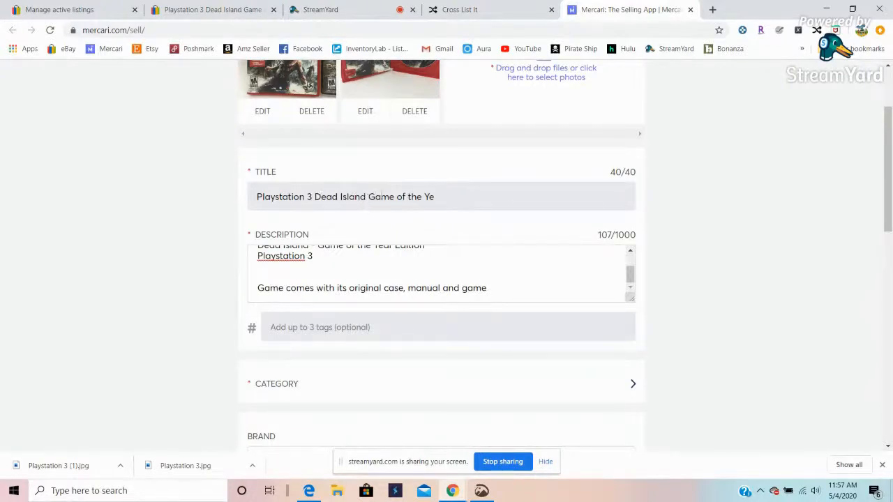
pyautogui.moveTo(437, 196); pyautogui.dragTo(430, 197)
pyautogui.write('R')
# Enter the tags #playstation3 #deadisland #videogame for the listing.
pyautogui.scroll(-1, 297, 256)
pyautogui.click(287, 276)
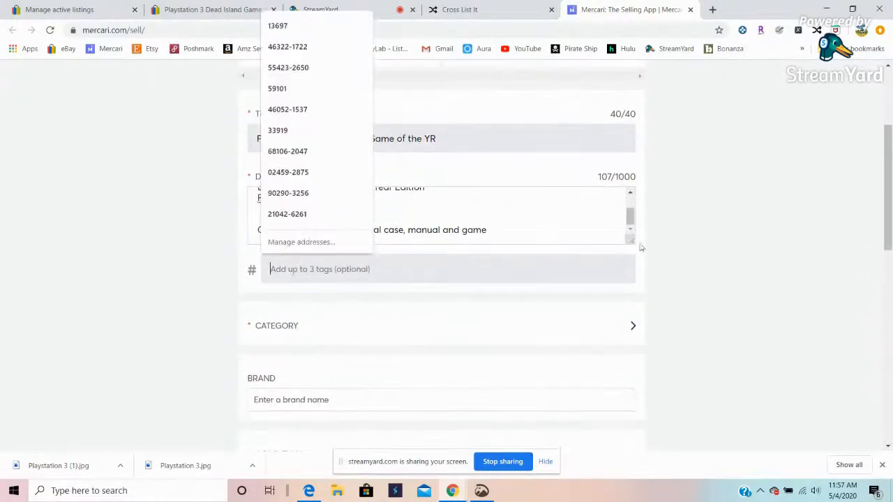
pyautogui.write('#')
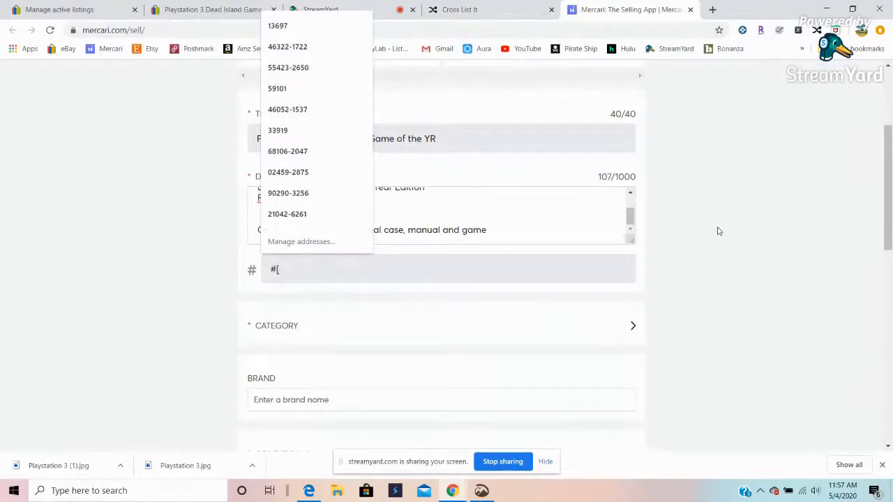
pyautogui.press('BackSpace')
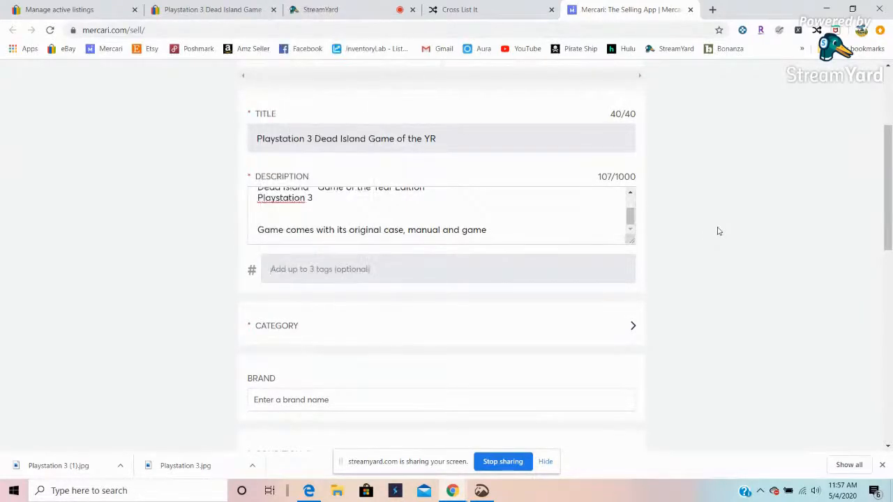
pyautogui.scroll(2, 377, 206)
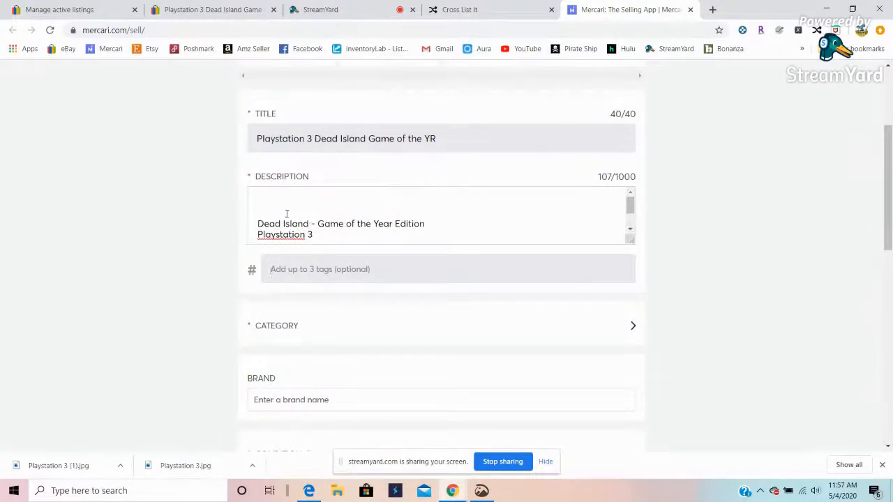
pyautogui.scroll(-2, 283, 213)
pyautogui.scroll(-1, 283, 214)
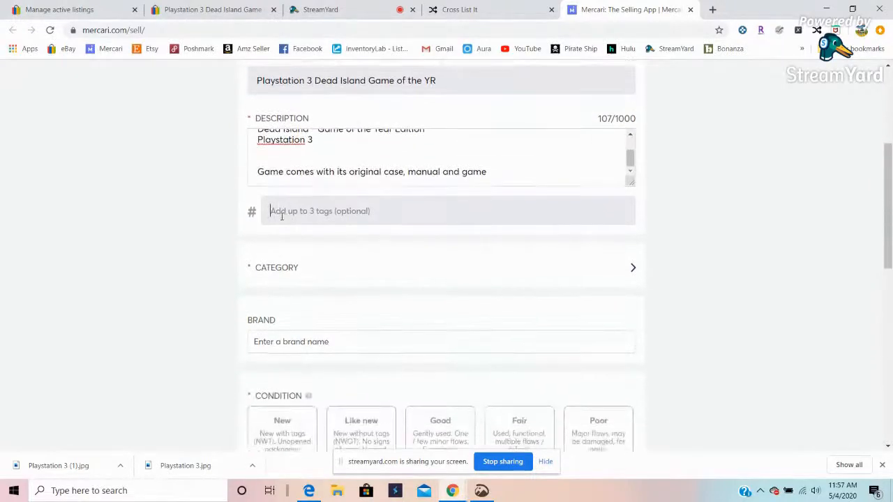
pyautogui.click(279, 211)
pyautogui.write('#pl')
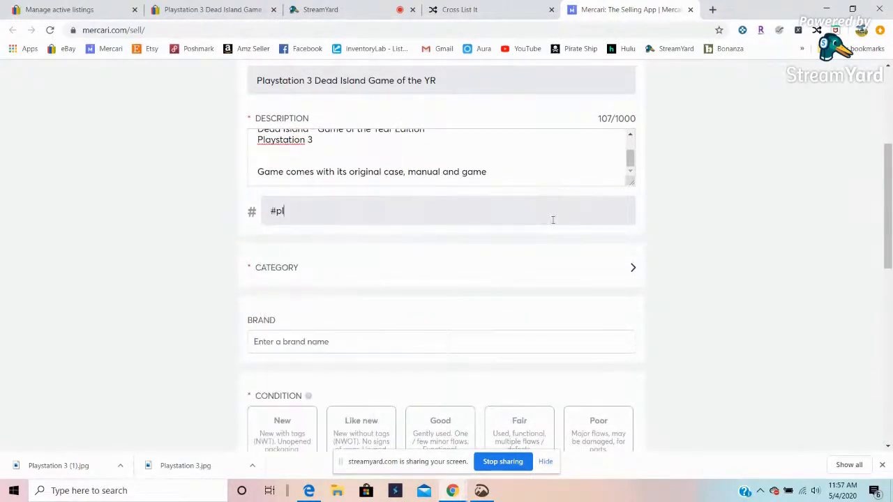
pyautogui.write('aystation3 #deadisland #videogame')
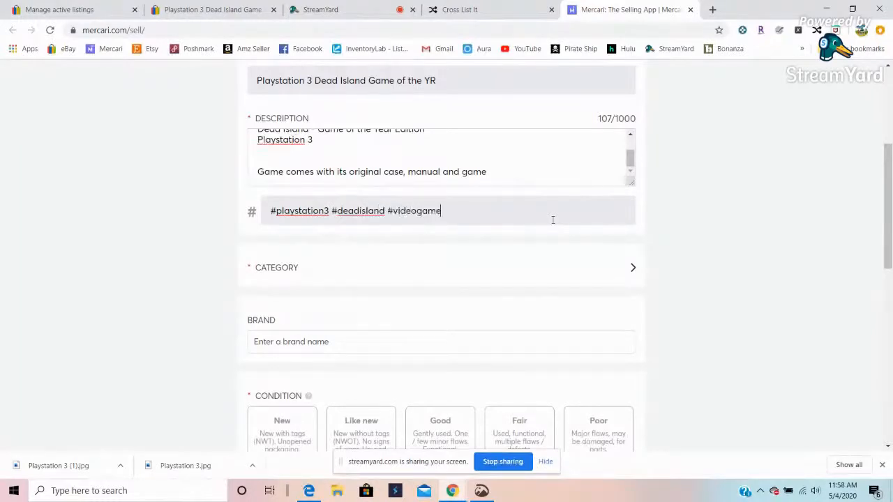
# Set the listing category to the suggested Games under Electronics > Video games & consoles.
pyautogui.click(272, 270)
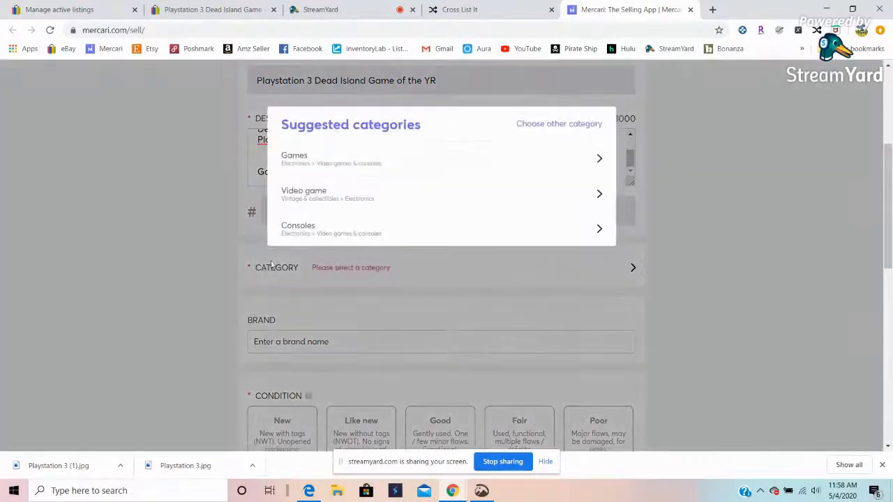
pyautogui.click(319, 155)
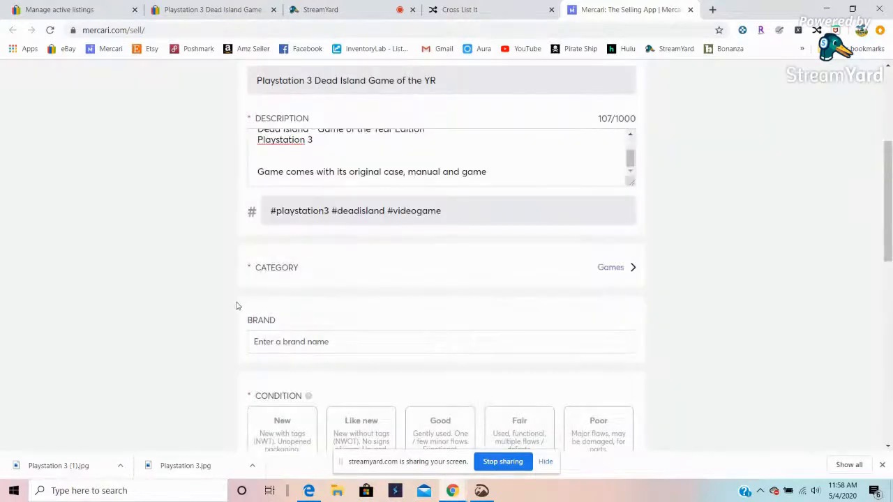
# Set the listing's brand to the suggested PlayStation and its condition to Good.
pyautogui.scroll(-1, 236, 306)
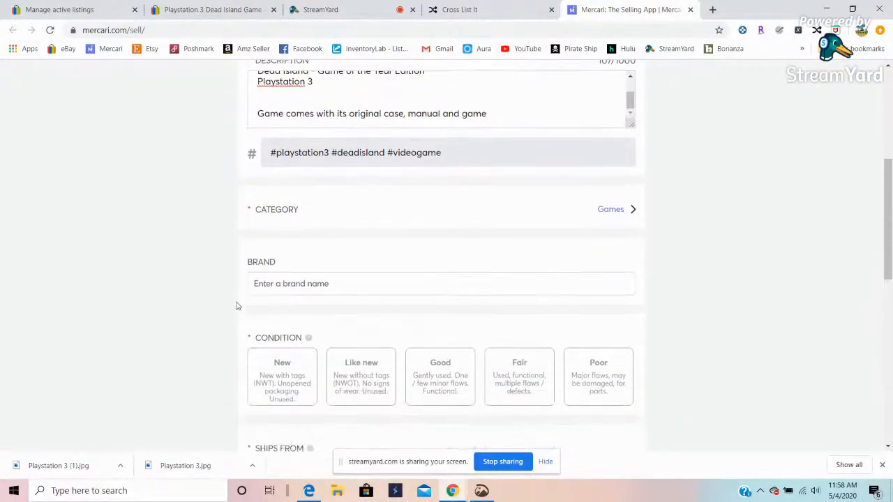
pyautogui.click(282, 284)
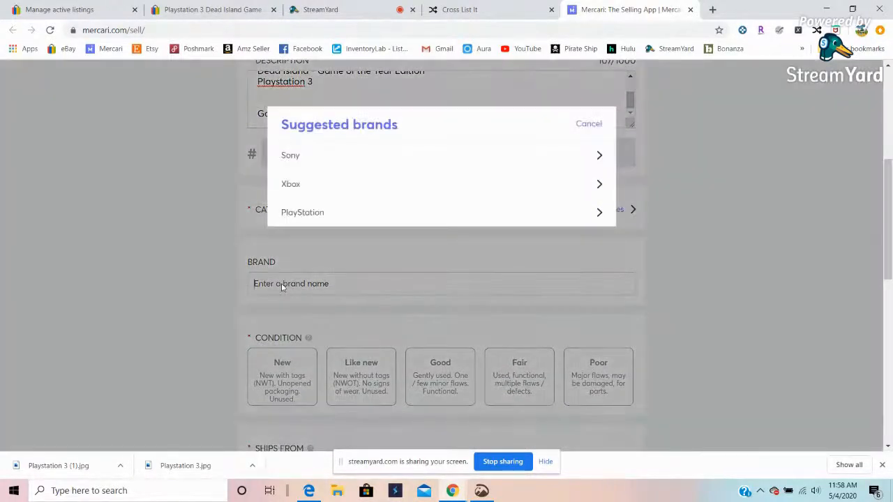
pyautogui.click(290, 214)
pyautogui.scroll(-1, 245, 258)
pyautogui.click(444, 323)
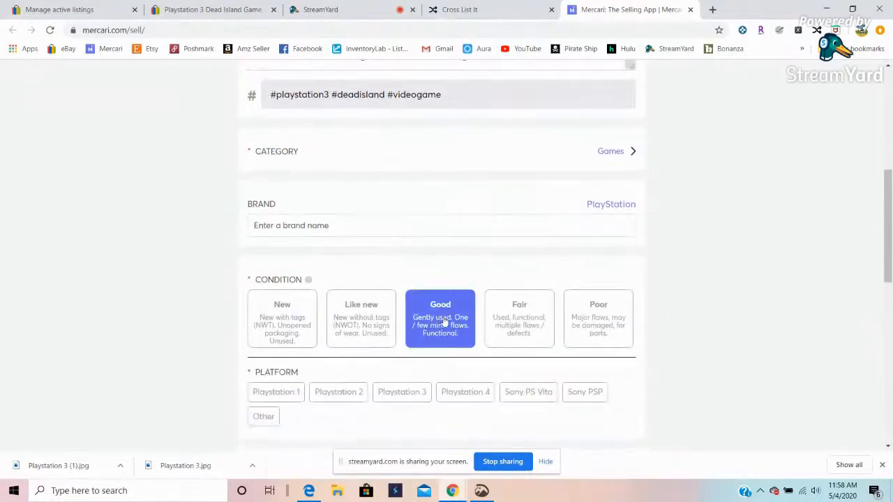
# Set the platform to Playstation 3 and the item title to Dead Island.
pyautogui.scroll(-2, 444, 322)
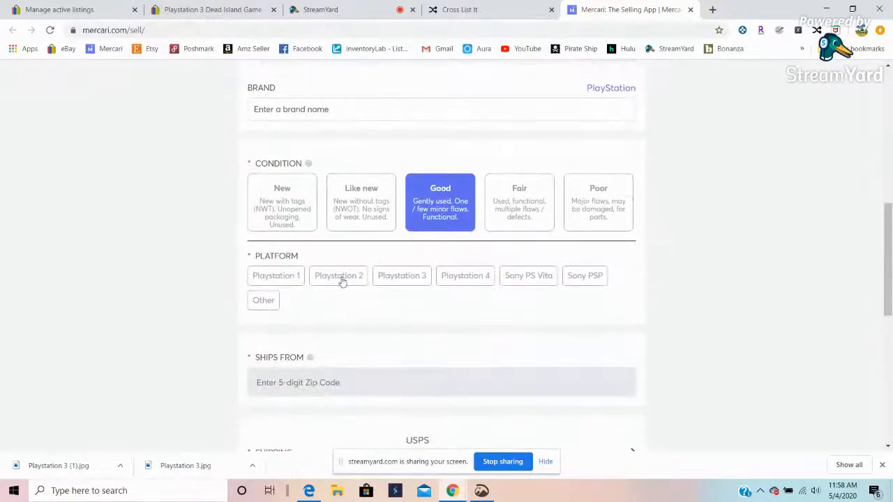
pyautogui.click(402, 277)
pyautogui.scroll(-1, 568, 303)
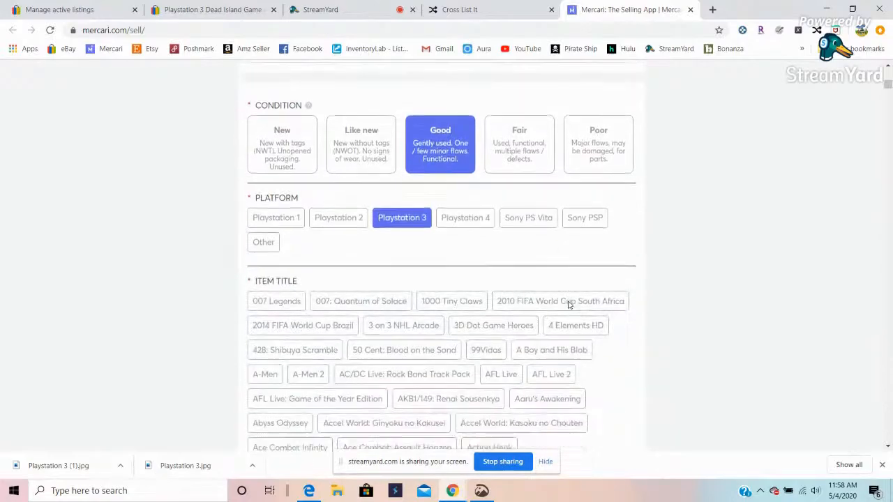
pyautogui.scroll(-3, 636, 358)
pyautogui.scroll(-2, 636, 360)
pyautogui.scroll(-15, 636, 359)
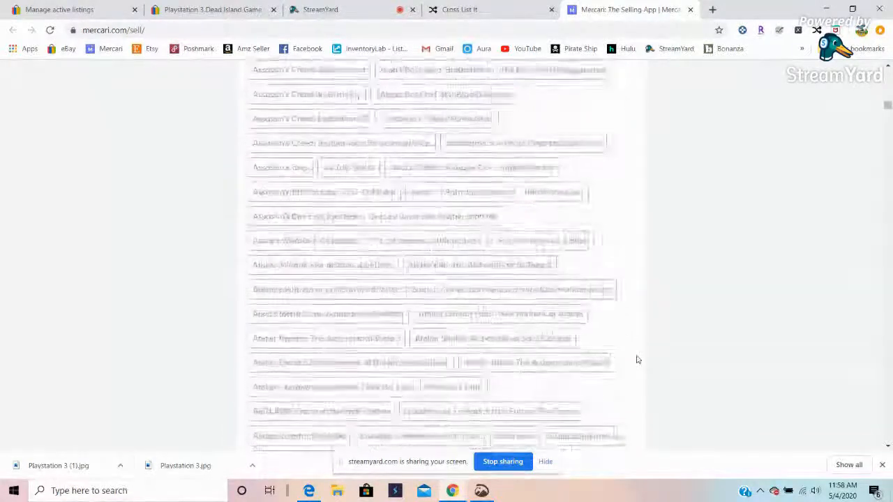
pyautogui.scroll(-15, 636, 359)
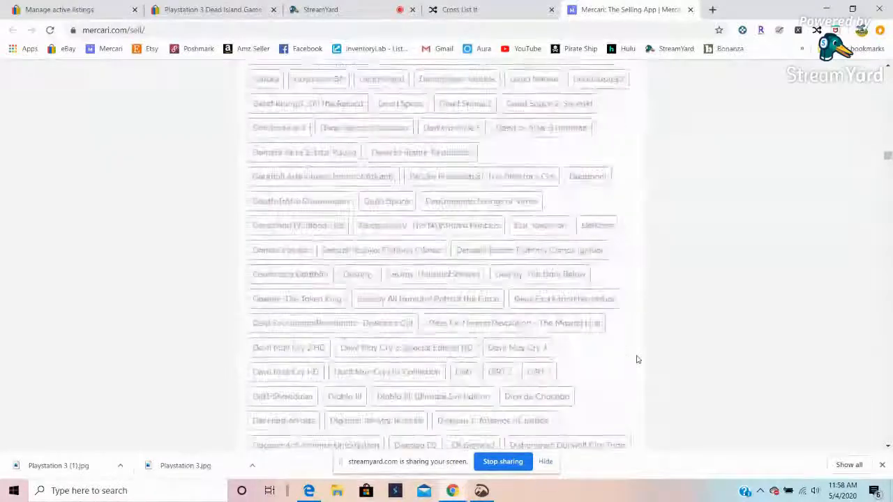
pyautogui.scroll(1, 636, 360)
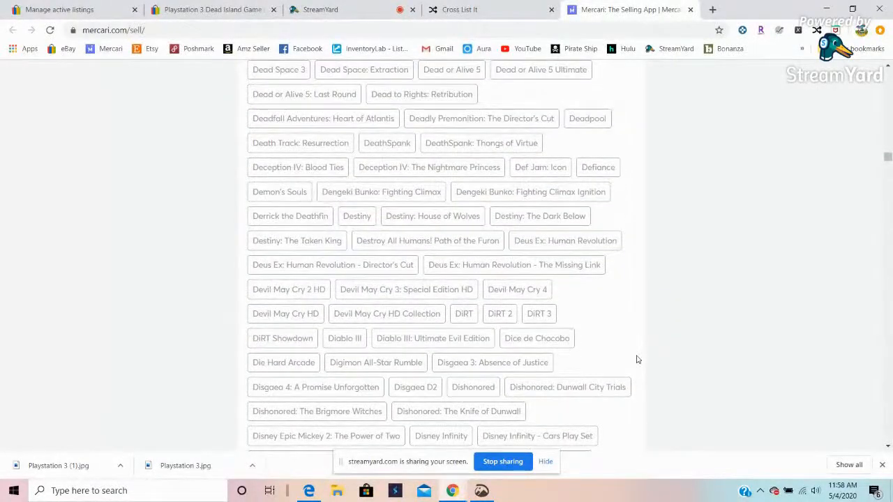
pyautogui.scroll(2, 636, 359)
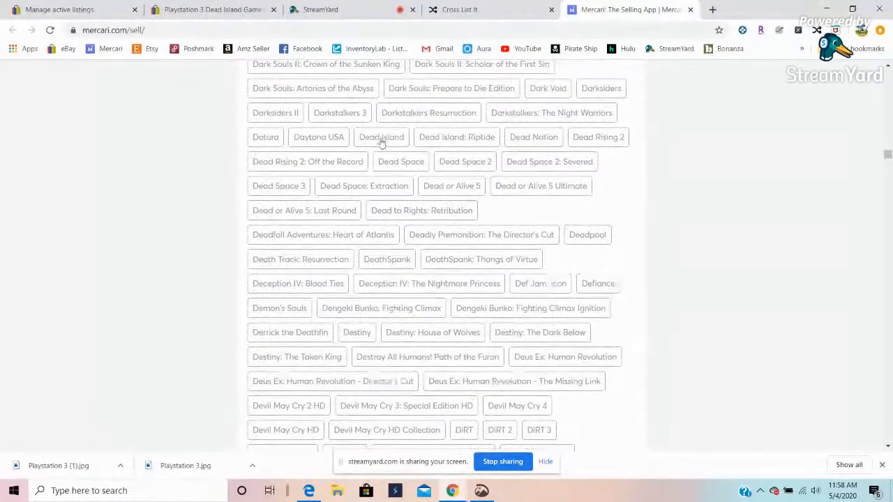
# Fill in the seller's zip code as the location the item ships from.
pyautogui.scroll(-15, 648, 265)
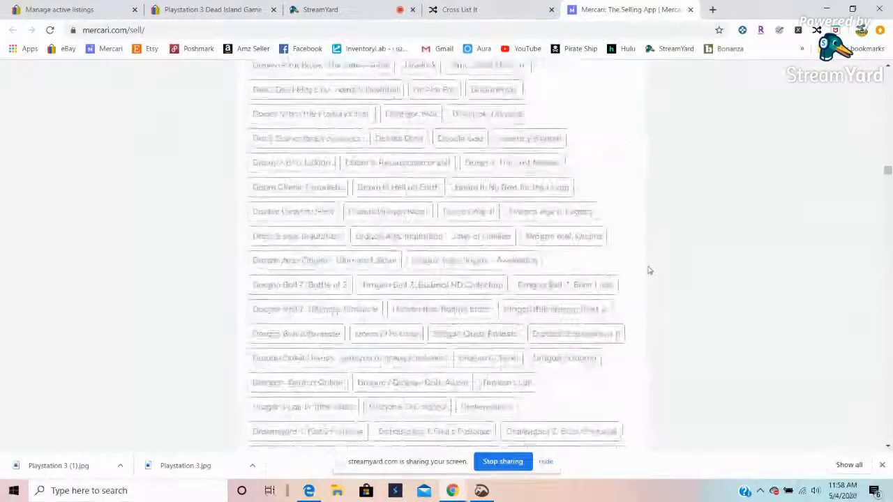
pyautogui.scroll(-20, 652, 272)
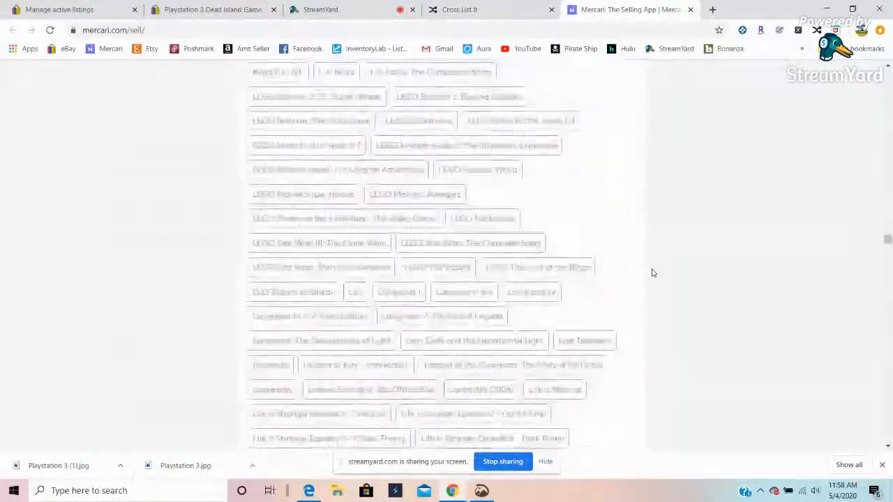
pyautogui.scroll(-20, 652, 273)
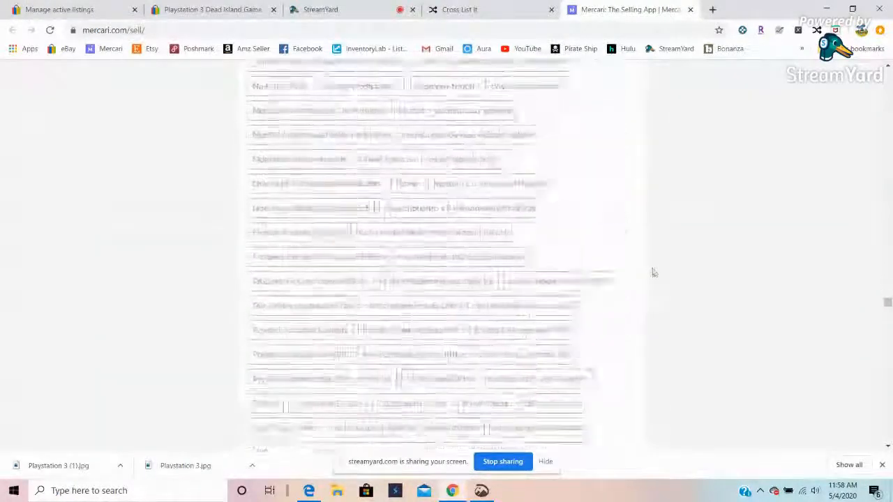
pyautogui.scroll(-20, 656, 280)
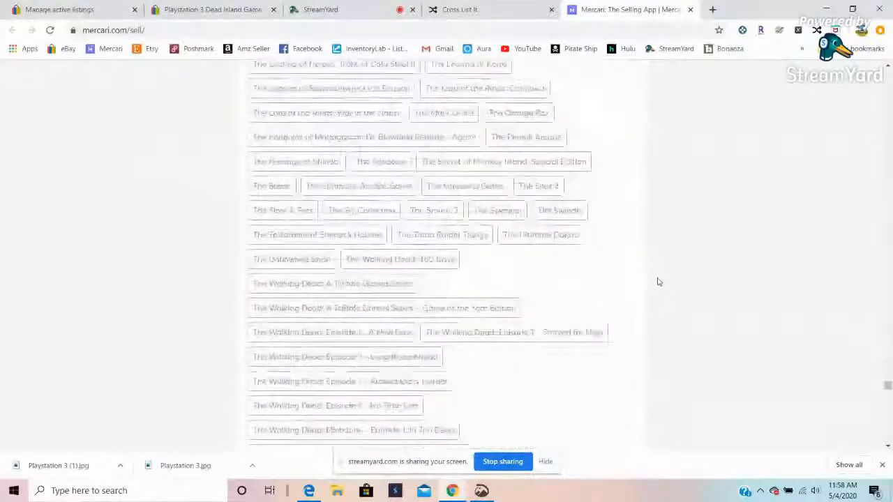
pyautogui.scroll(-8, 656, 283)
pyautogui.scroll(4, 653, 285)
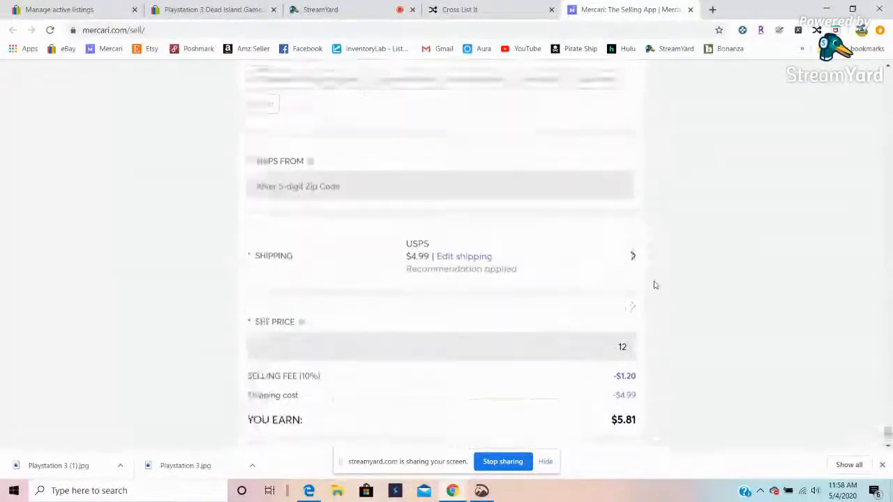
pyautogui.click(272, 237)
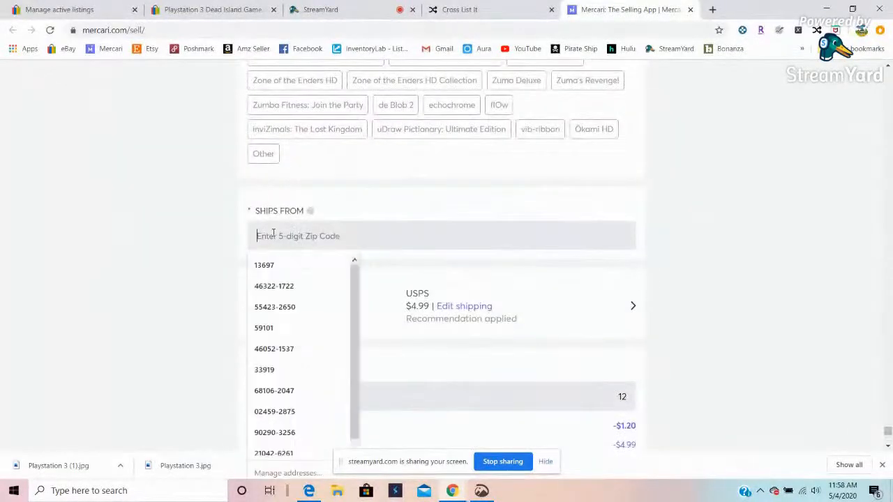
pyautogui.press('Down')
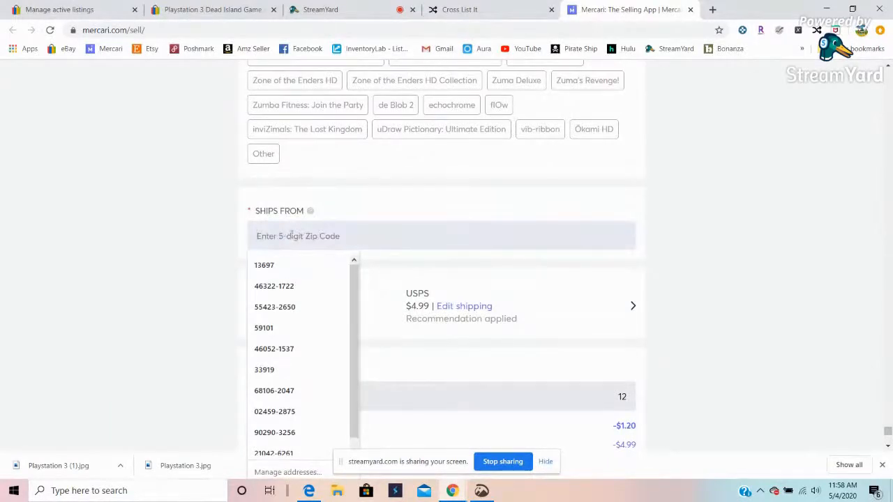
pyautogui.press('Down')
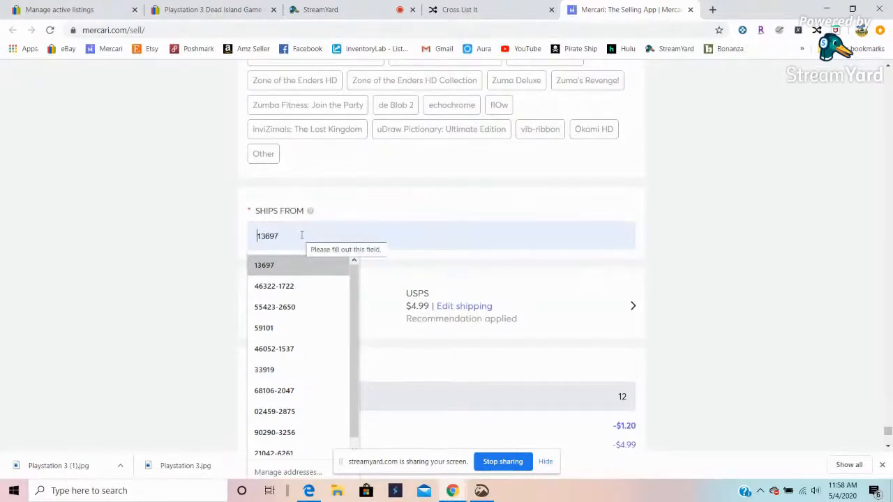
pyautogui.write('13696')
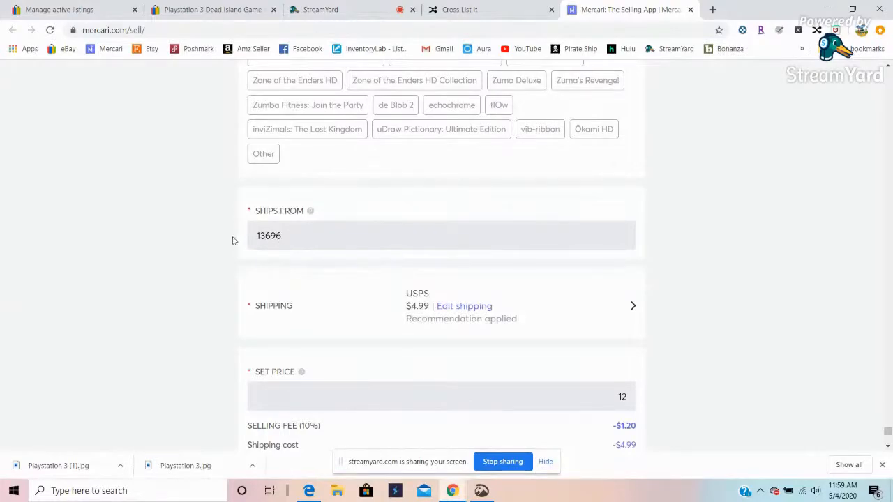
# Edit the shipping to offer buyers free shipping, using the Ship on your own option.
pyautogui.scroll(10, 234, 240)
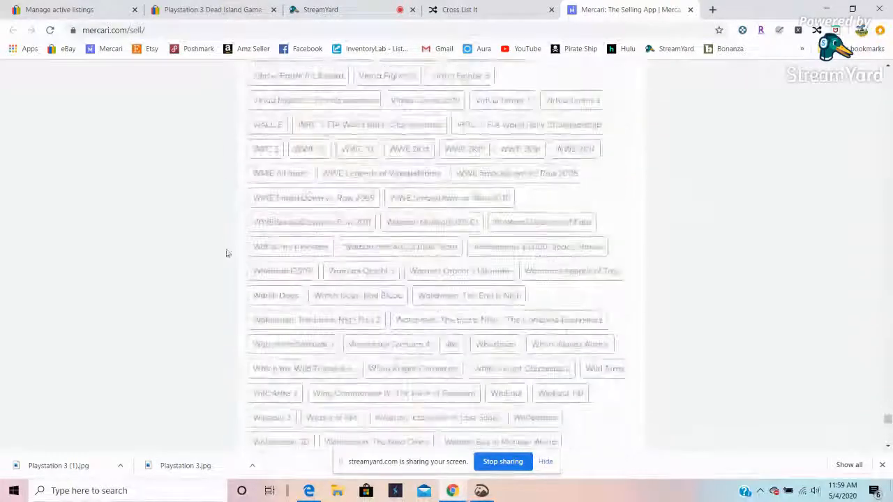
pyautogui.scroll(-10, 226, 253)
pyautogui.scroll(2, 218, 261)
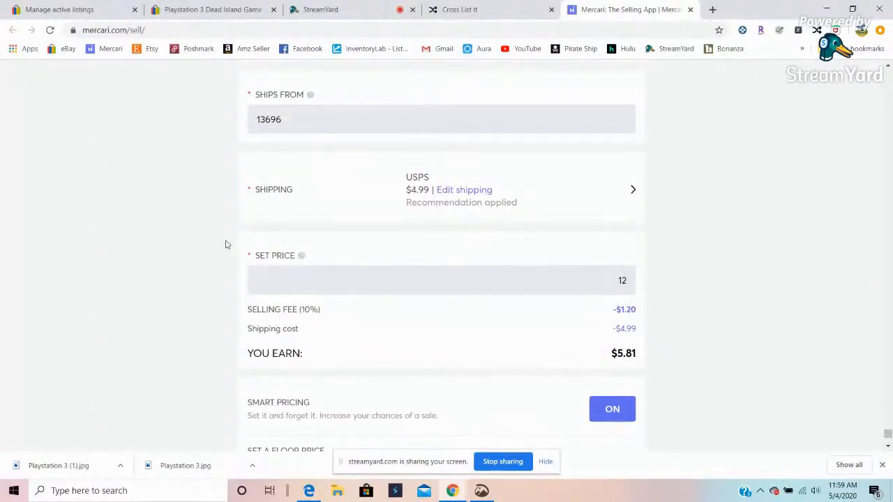
pyautogui.click(459, 194)
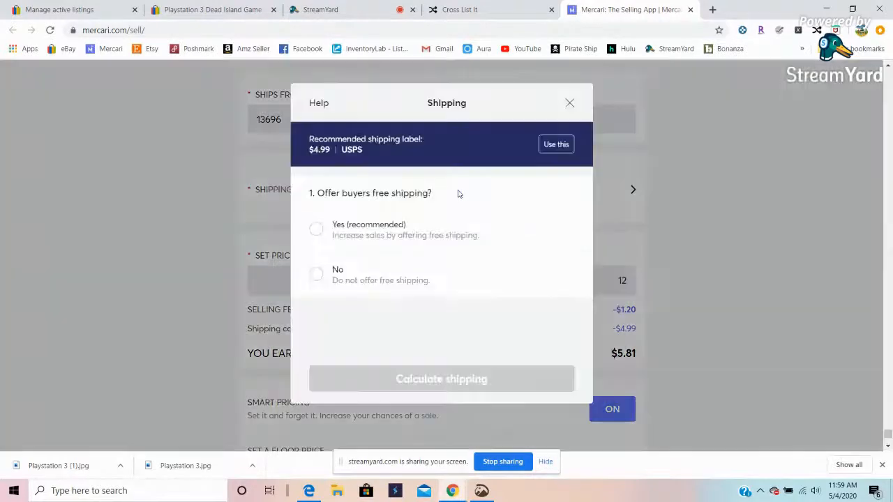
pyautogui.click(379, 225)
pyautogui.scroll(-2, 346, 300)
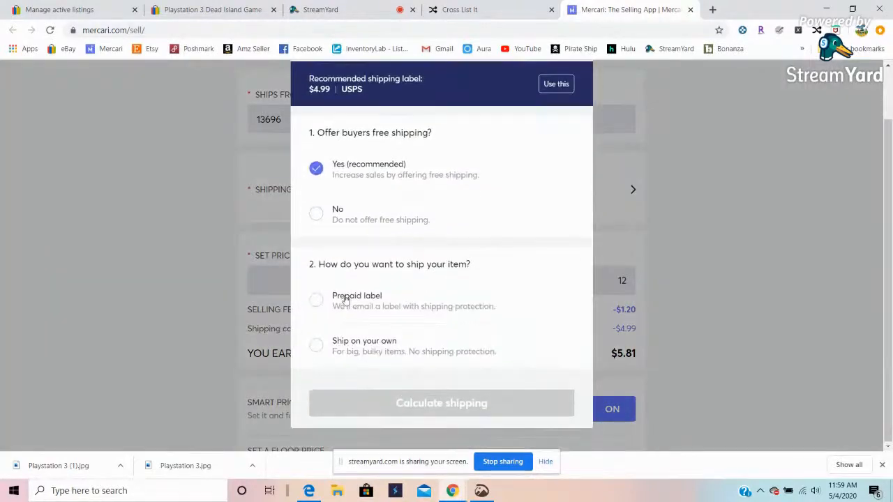
pyautogui.click(345, 346)
pyautogui.click(434, 410)
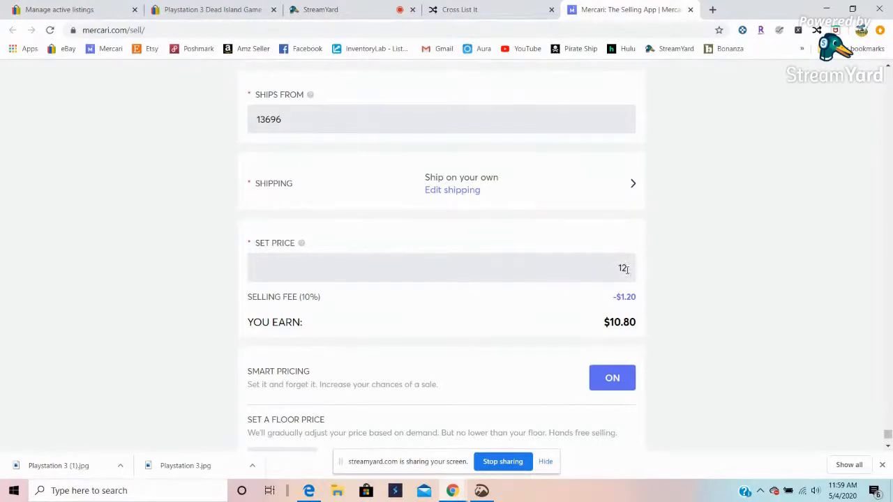
# Turn Smart Pricing off and publish the Mercari listing.
pyautogui.scroll(-1, 630, 269)
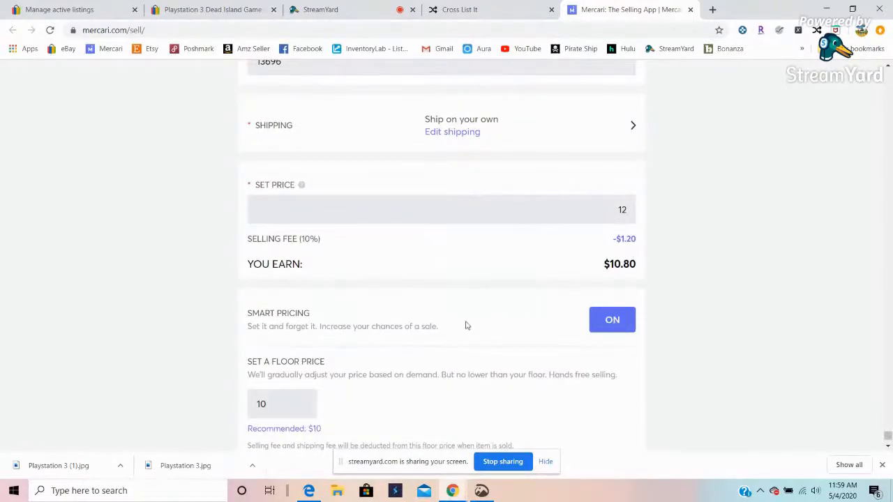
pyautogui.scroll(-1, 467, 326)
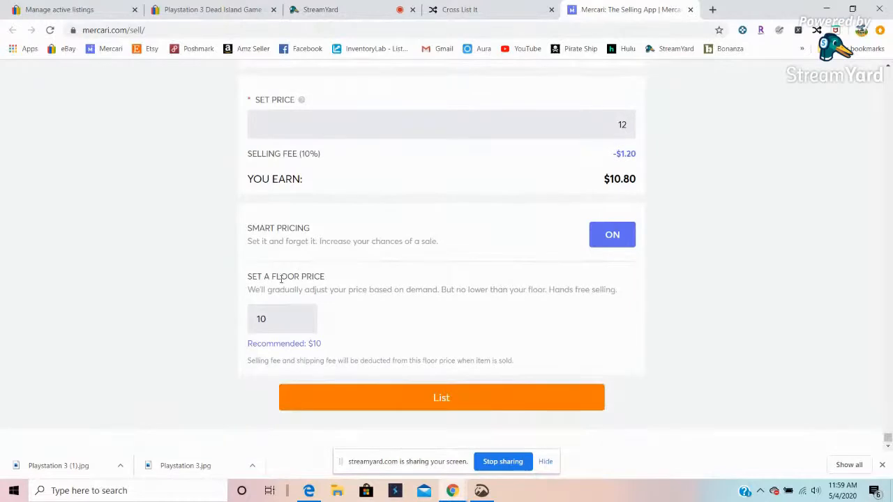
pyautogui.click(612, 235)
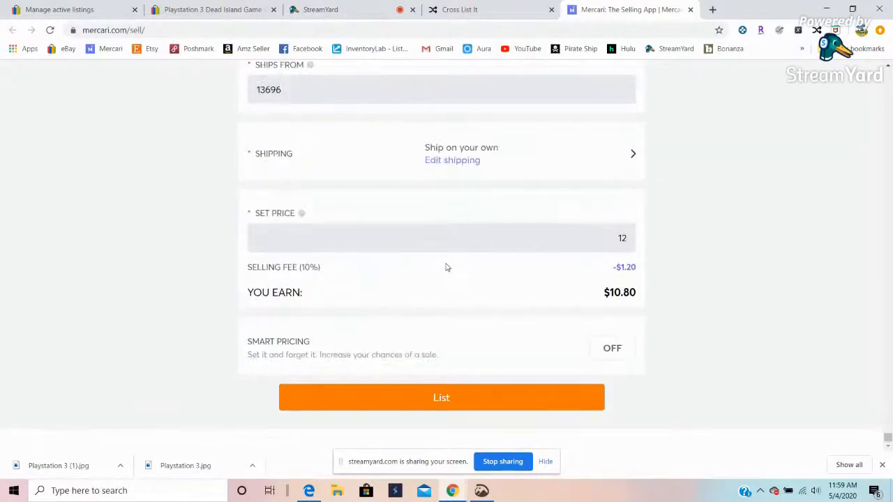
pyautogui.click(441, 399)
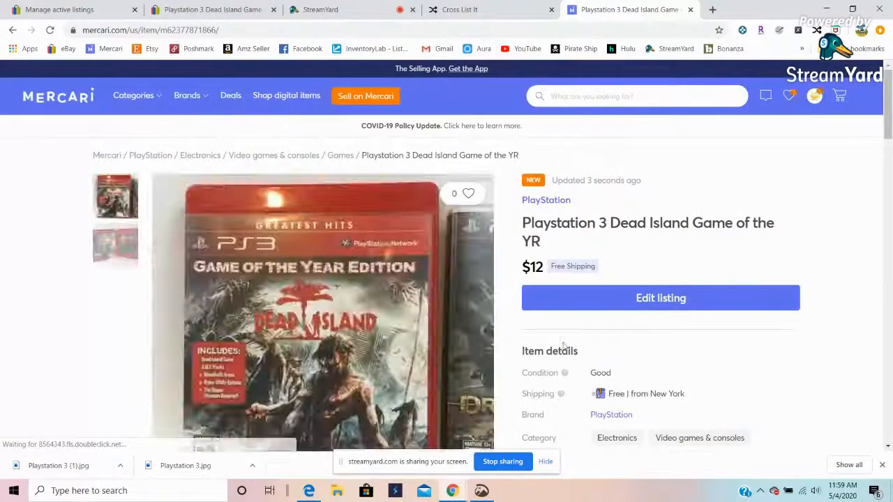
# Look over the published Mercari listing and close it together with the downloads bar, the Cross List It site and the eBay Dead Island page.
pyautogui.scroll(-3, 545, 349)
pyautogui.scroll(1, 575, 351)
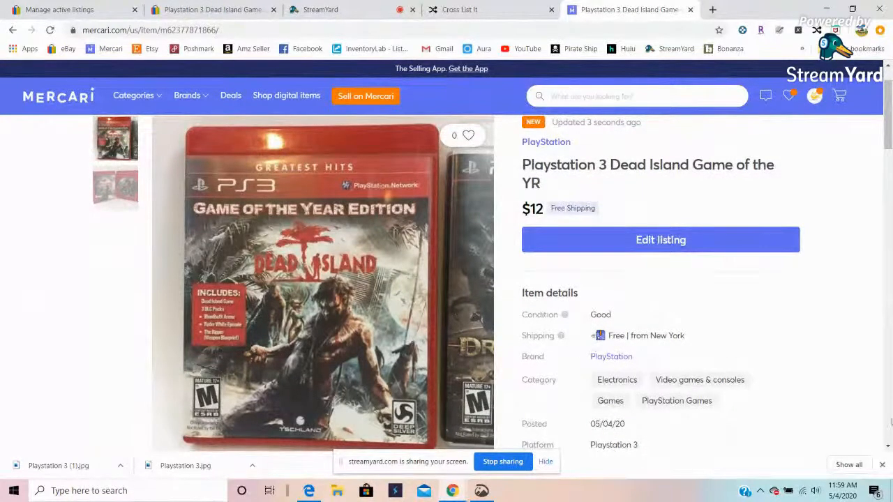
pyautogui.click(883, 466)
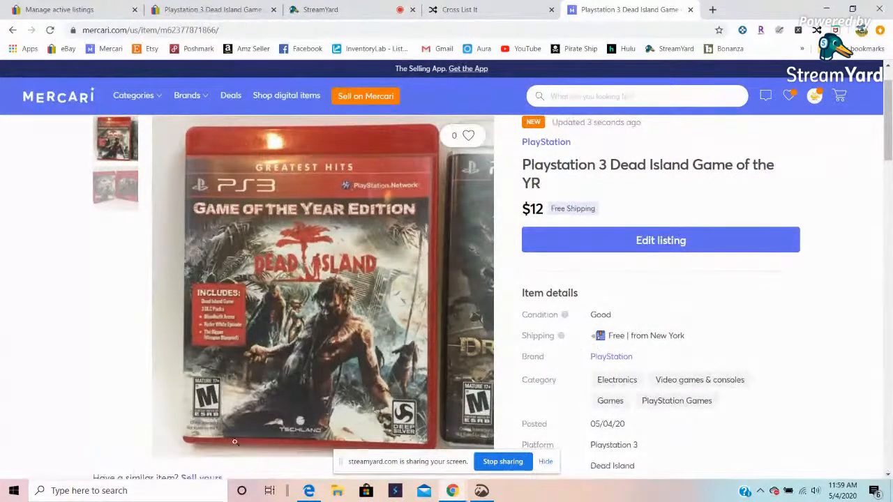
pyautogui.click(690, 10)
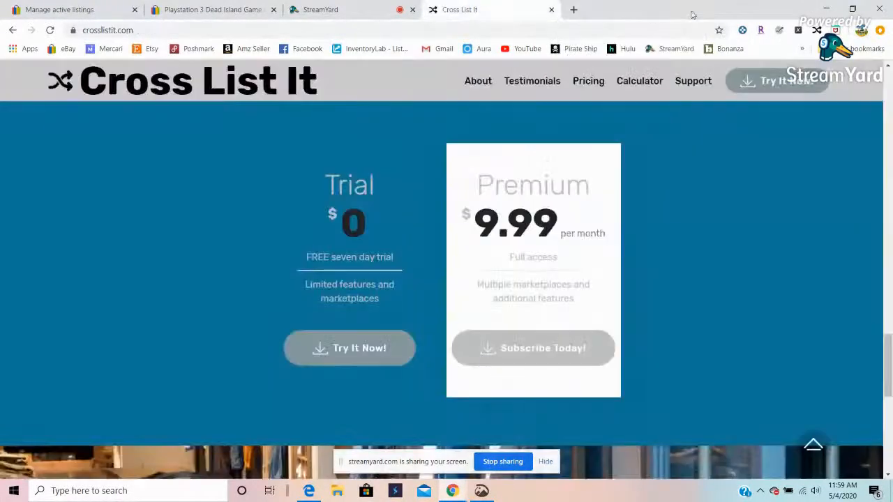
pyautogui.click(551, 9)
pyautogui.click(40, 10)
pyautogui.click(204, 10)
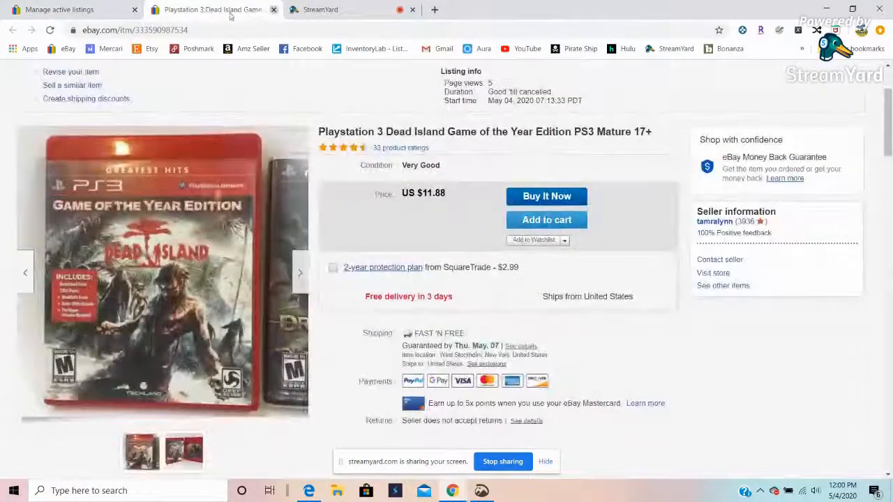
pyautogui.click(273, 10)
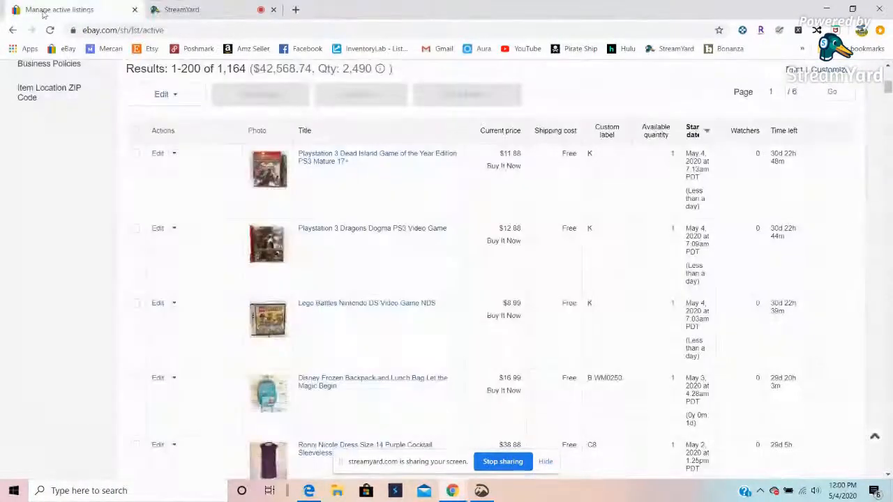
# Open the eBay Playstation 3 Dragons Dogma listing and start cross-listing it to Mercari with Cross List It, image download enabled.
pyautogui.middleClick(325, 232)
pyautogui.click(213, 10)
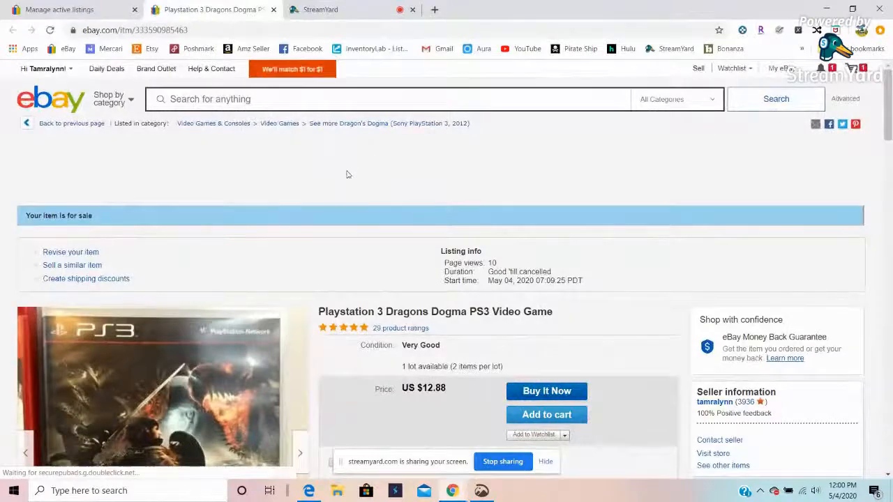
pyautogui.scroll(-3, 335, 166)
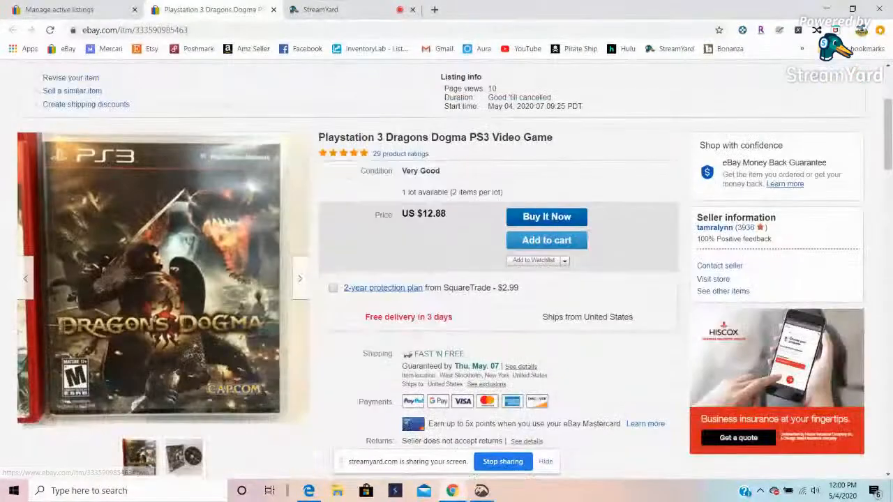
pyautogui.click(816, 30)
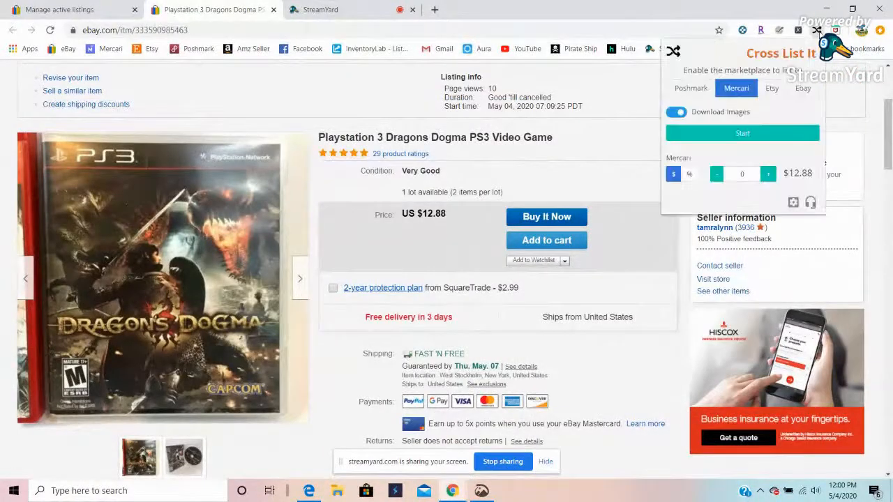
pyautogui.click(736, 136)
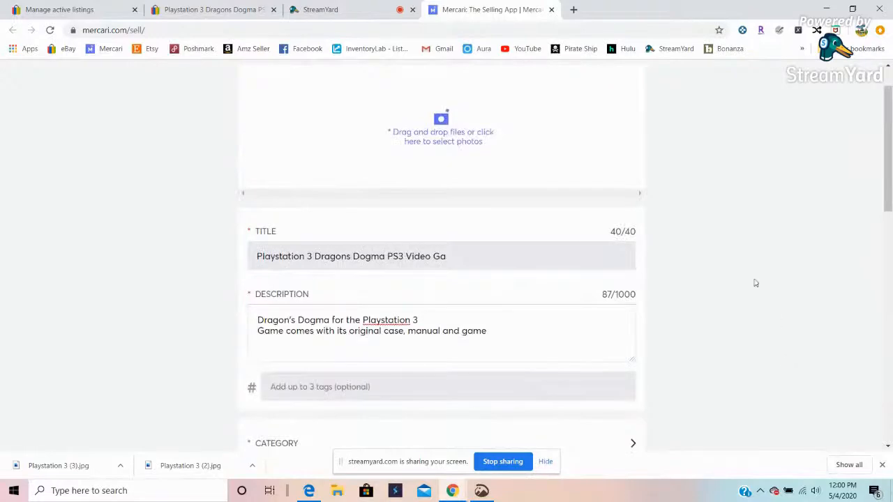
# Add the two downloaded game photos to the Mercari listing and shorten the title to "Playstation 3 Dragons Dogma PS3".
pyautogui.moveTo(167, 466); pyautogui.dragTo(442, 127)
pyautogui.moveTo(71, 464); pyautogui.dragTo(513, 129)
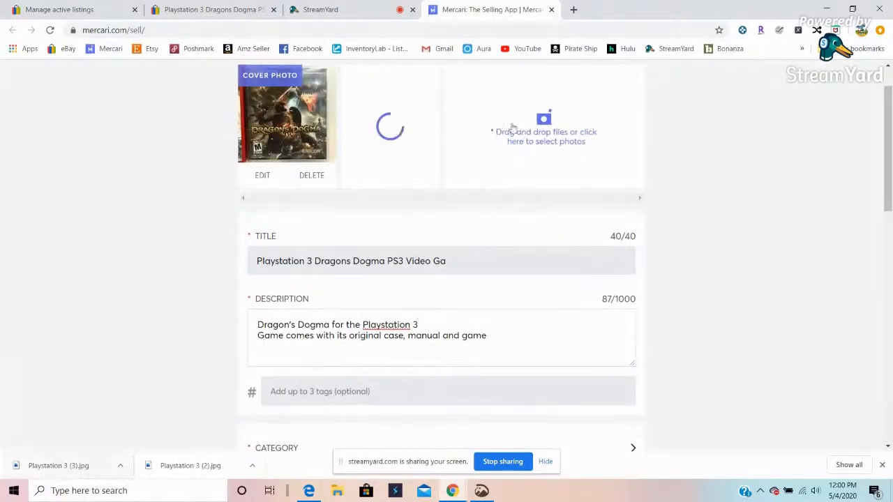
pyautogui.click(452, 260)
pyautogui.press('BackSpace')
pyautogui.press('BackSpace')
pyautogui.press('BackSpace')
pyautogui.press('BackSpace')
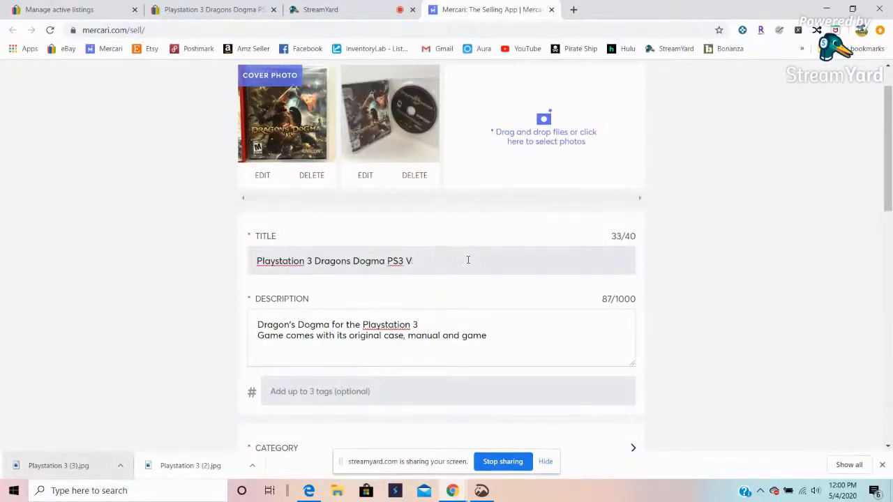
# Add the tags #ps3 #dragons #dogma to the listing.
pyautogui.scroll(-1, 139, 305)
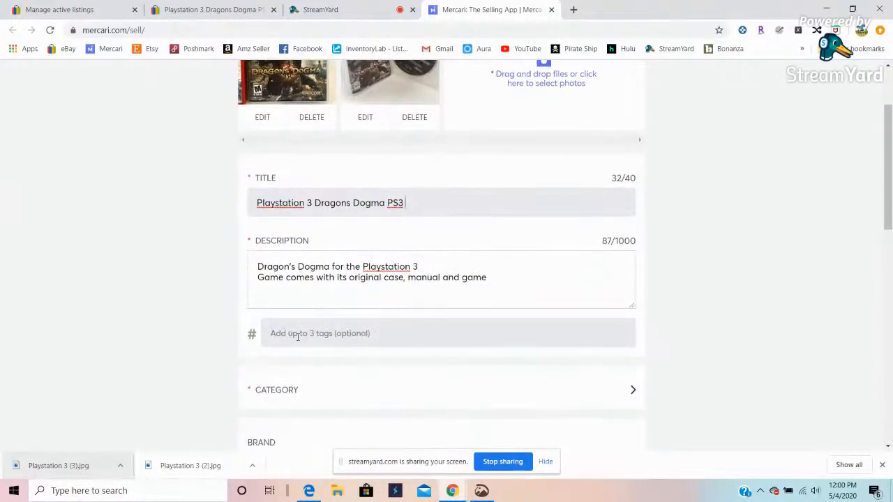
pyautogui.scroll(-1, 189, 325)
pyautogui.click(341, 276)
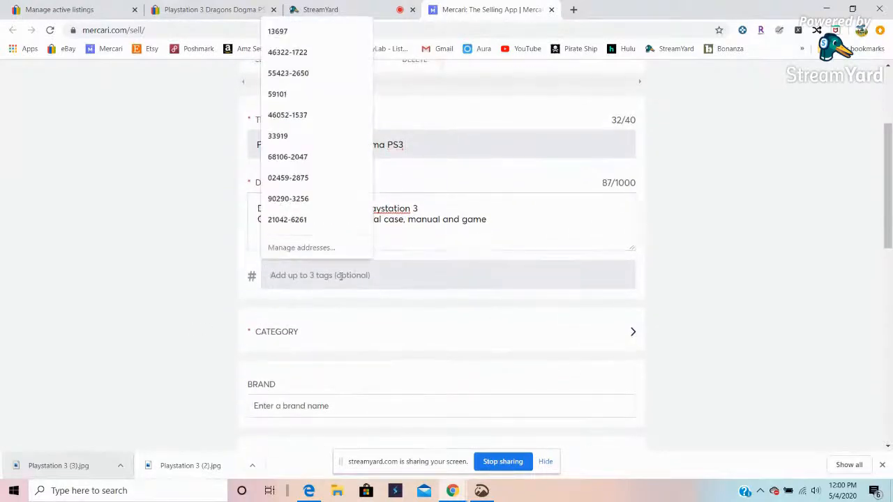
pyautogui.write('ps3 #dragons #dogma')
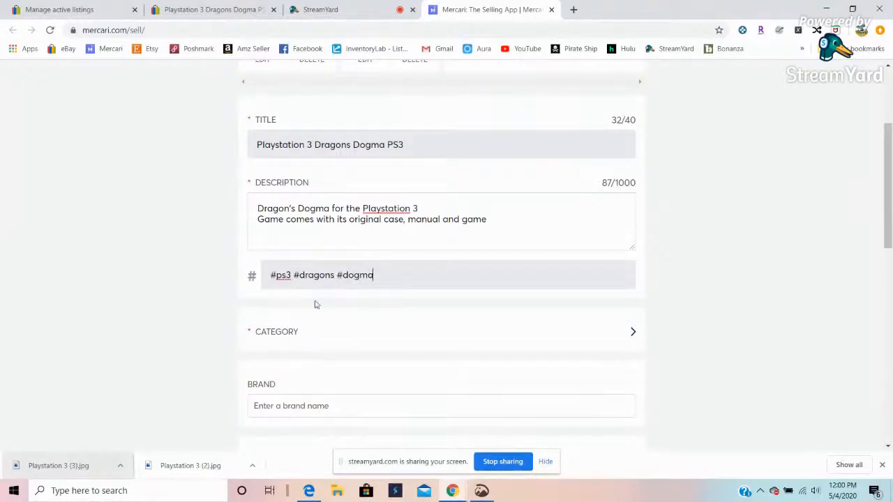
# Set the category to Games under Video games & consoles and the brand to PlayStation.
pyautogui.click(274, 333)
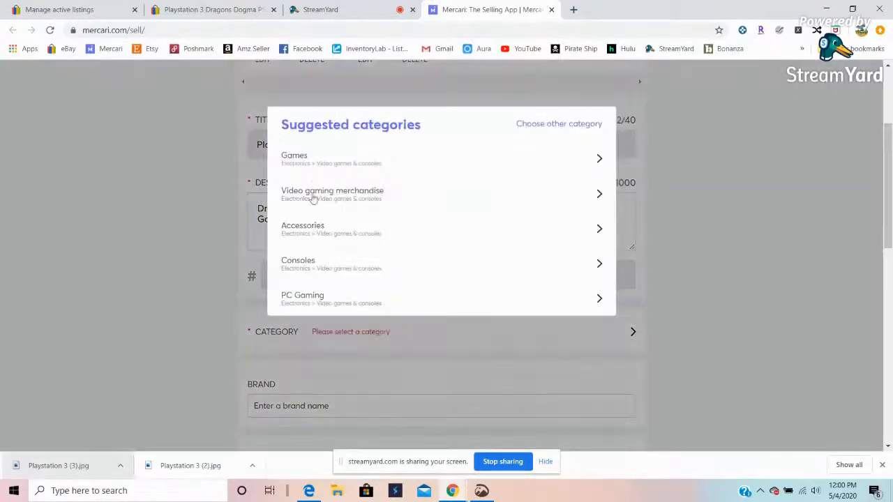
pyautogui.click(362, 166)
pyautogui.scroll(-3, 285, 363)
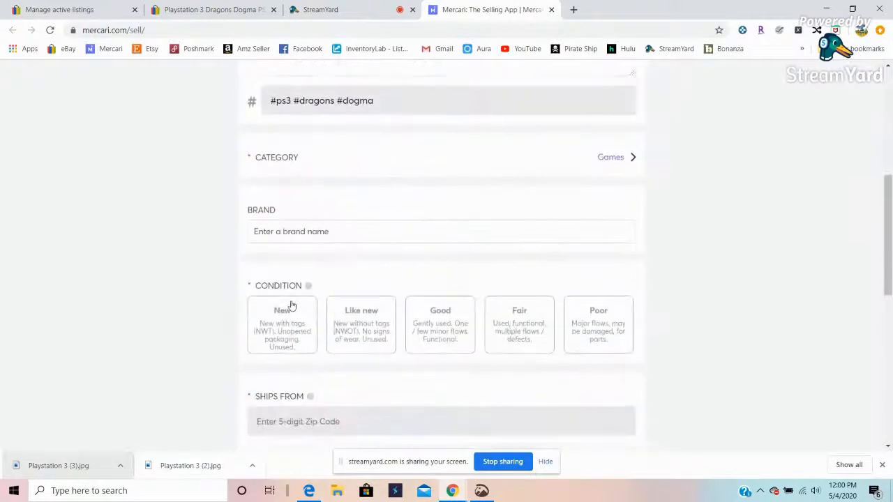
pyautogui.click(286, 233)
pyautogui.click(314, 186)
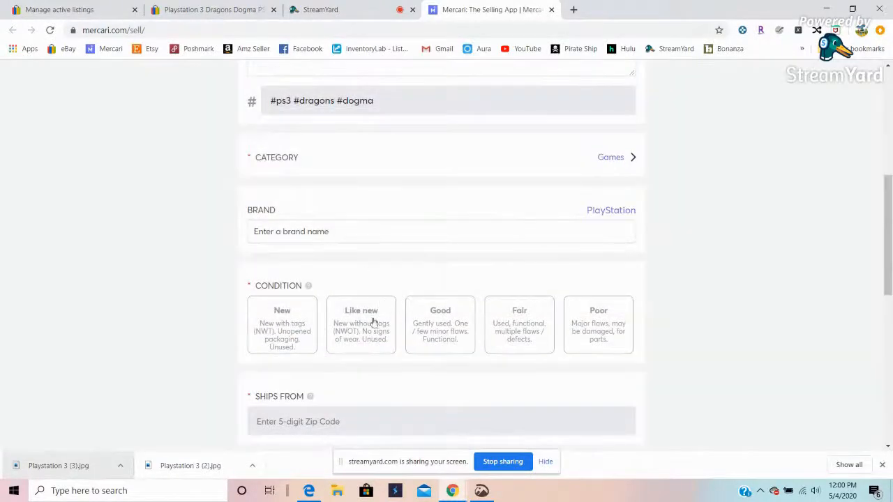
# Mark the condition as Good and enter the seller's zip code as the location the item ships from.
pyautogui.click(441, 319)
pyautogui.scroll(-2, 405, 344)
pyautogui.click(301, 305)
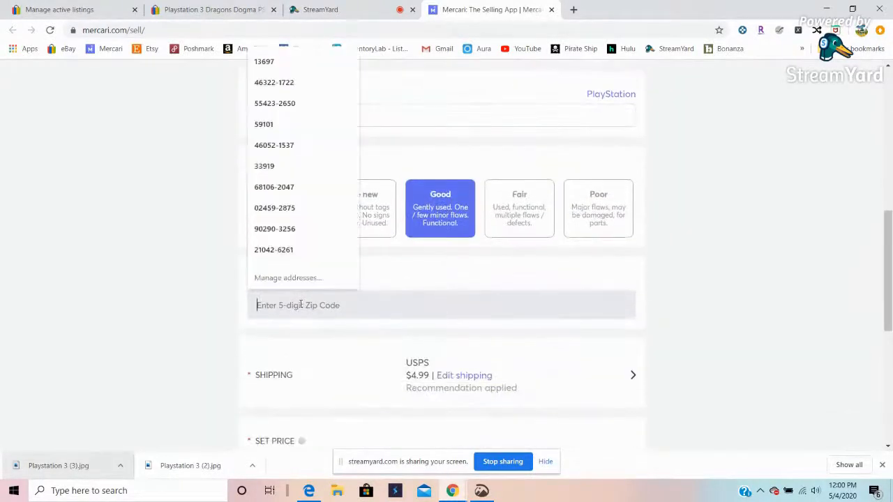
pyautogui.write('13696')
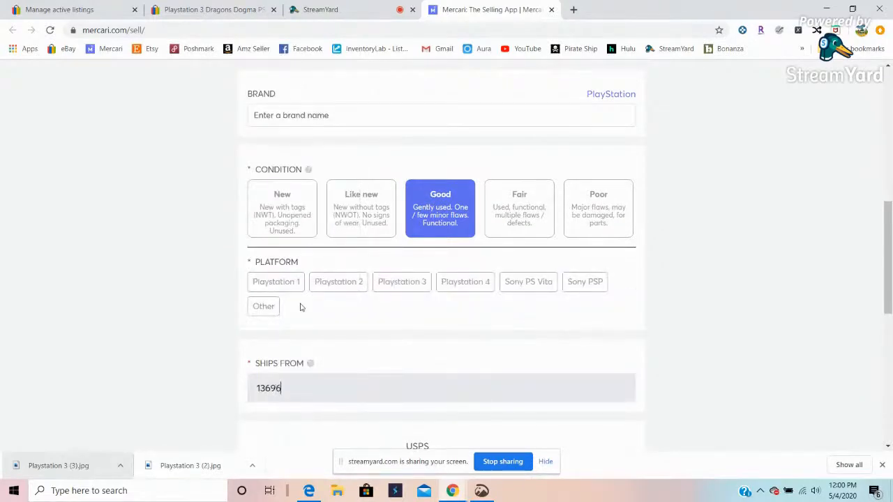
# Offer buyers free shipping using the Ship on your own option, and turn Smart Pricing off.
pyautogui.scroll(-3, 301, 307)
pyautogui.click(434, 227)
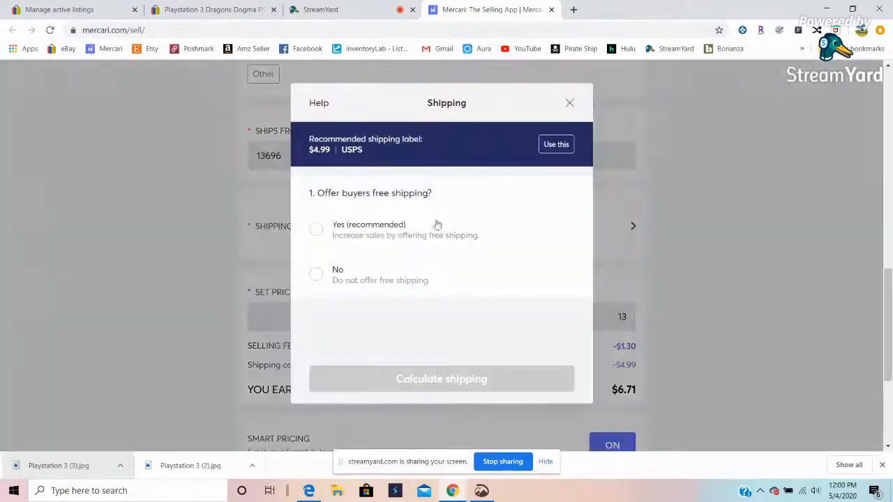
pyautogui.click(337, 238)
pyautogui.click(337, 342)
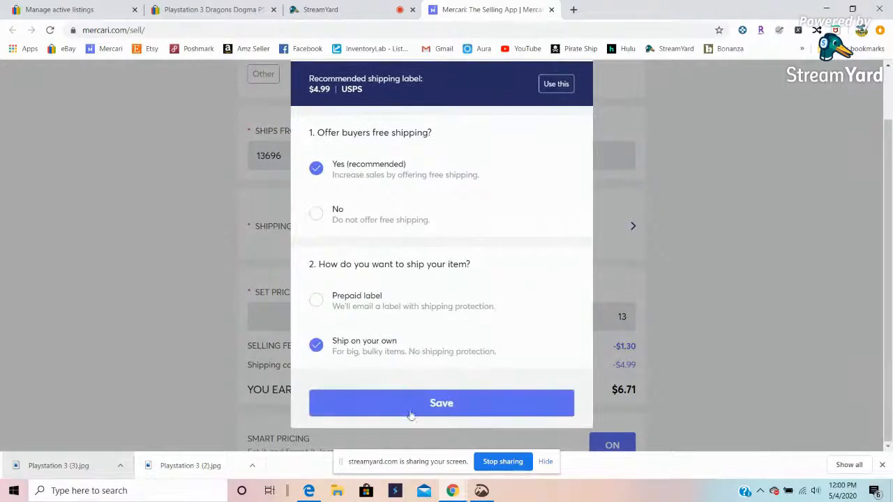
pyautogui.click(412, 415)
pyautogui.scroll(-3, 745, 331)
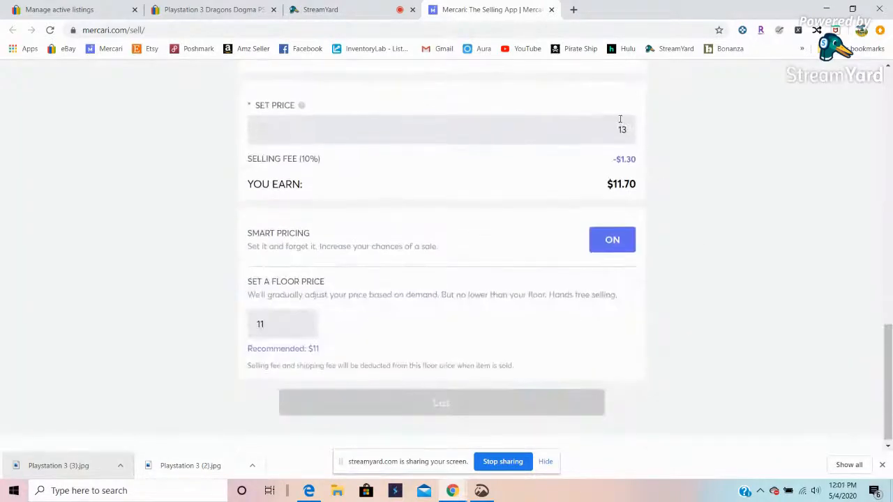
pyautogui.click(618, 237)
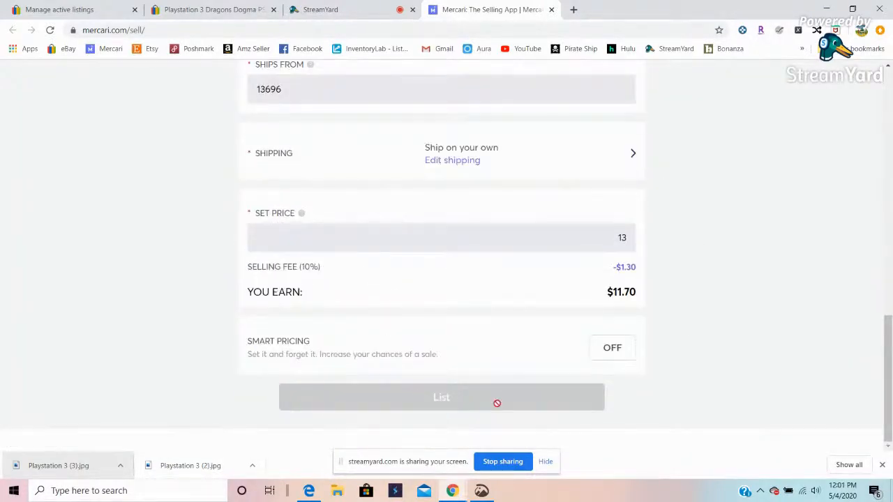
# Choose Playstation 3 as the platform and Dragon's Dogma as the item title, checking the game's name against the eBay listing.
pyautogui.scroll(4, 448, 263)
pyautogui.click(409, 276)
pyautogui.scroll(-1, 408, 307)
pyautogui.scroll(-10, 408, 307)
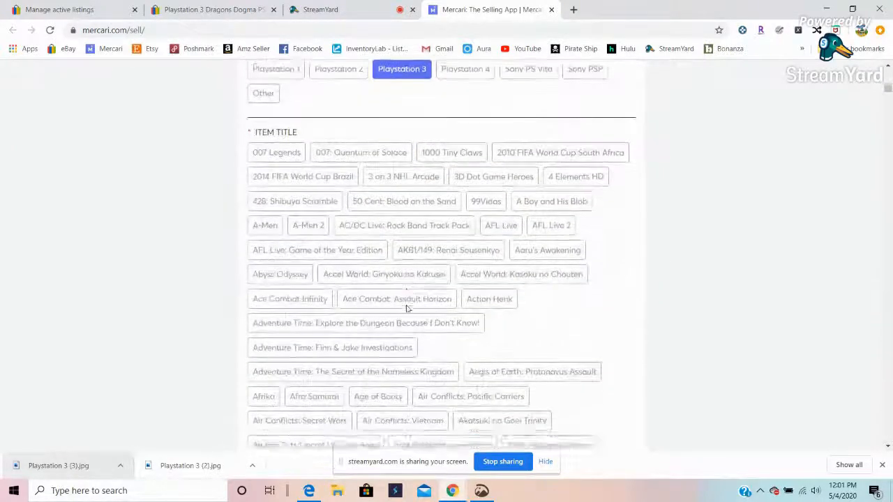
pyautogui.scroll(-10, 408, 308)
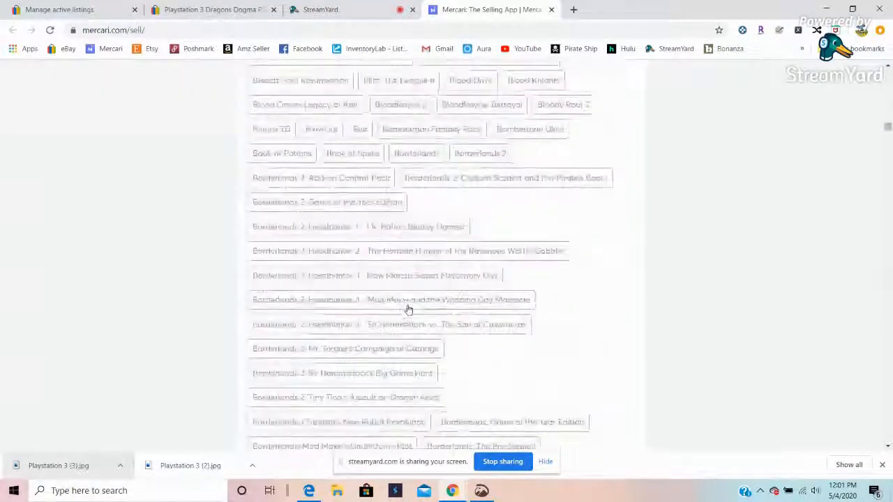
pyautogui.scroll(3, 408, 309)
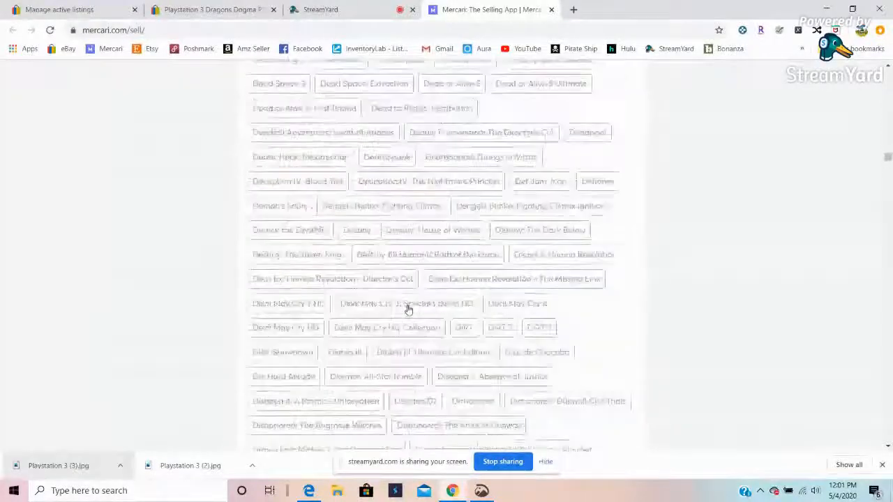
pyautogui.scroll(-10, 408, 309)
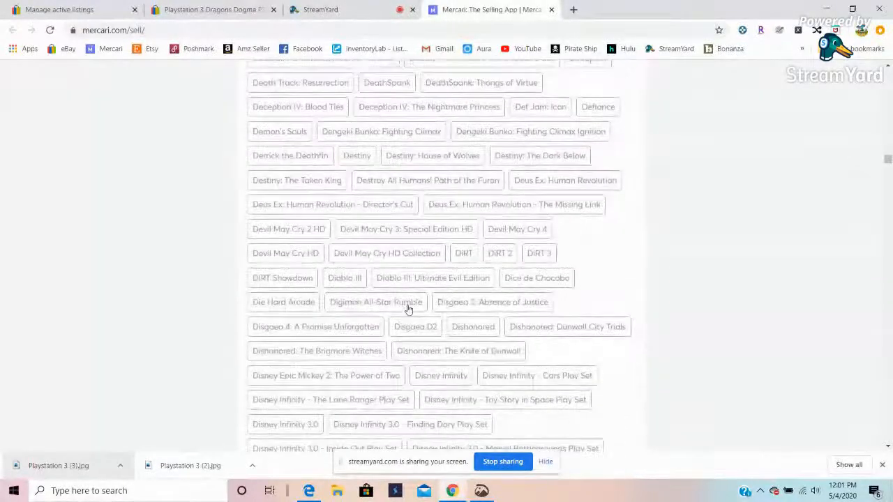
pyautogui.scroll(-5, 408, 308)
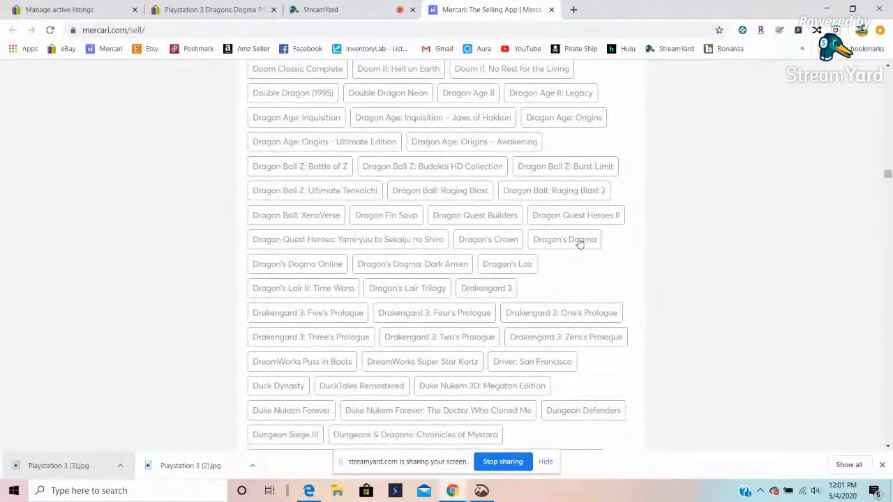
pyautogui.click(213, 9)
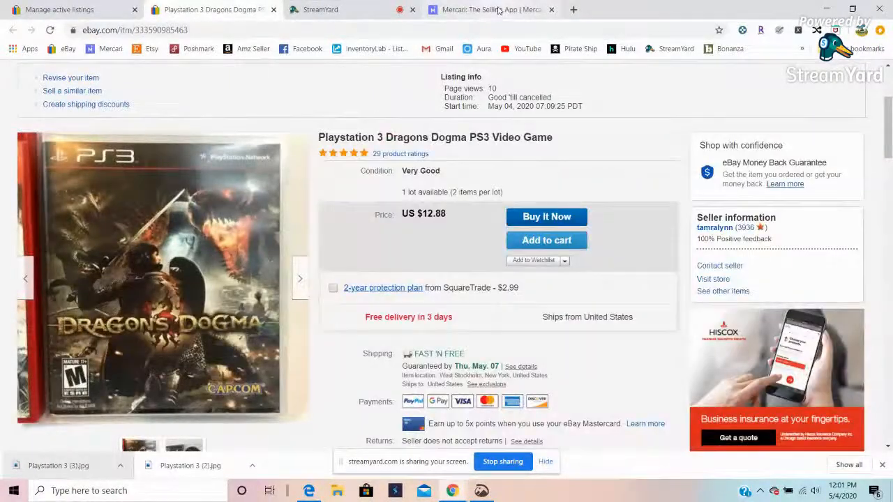
pyautogui.click(498, 10)
# Publish the Dragons Dogma listing on Mercari and close the downloads bar.
pyautogui.scroll(-15, 682, 305)
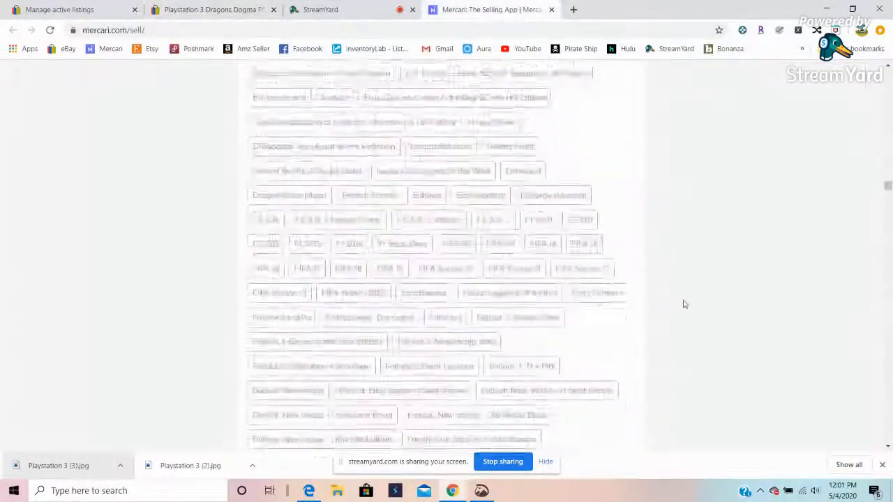
pyautogui.scroll(-20, 719, 330)
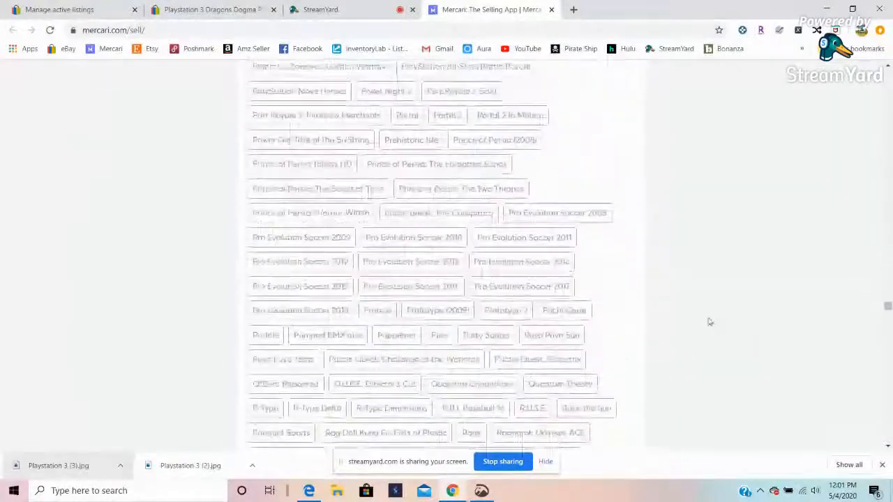
pyautogui.scroll(-20, 687, 332)
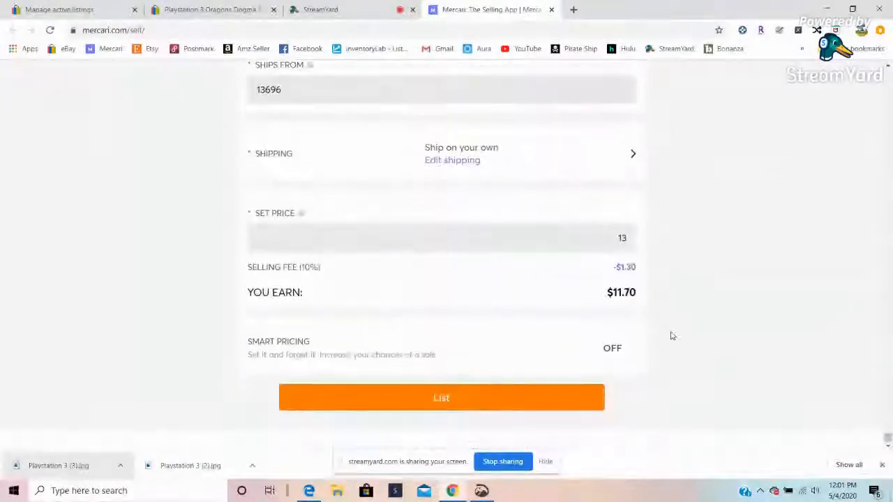
pyautogui.click(436, 397)
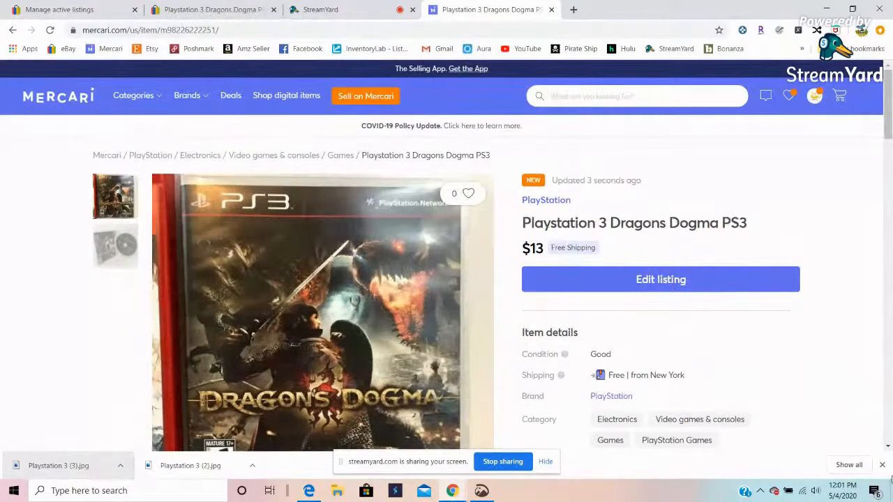
pyautogui.click(882, 464)
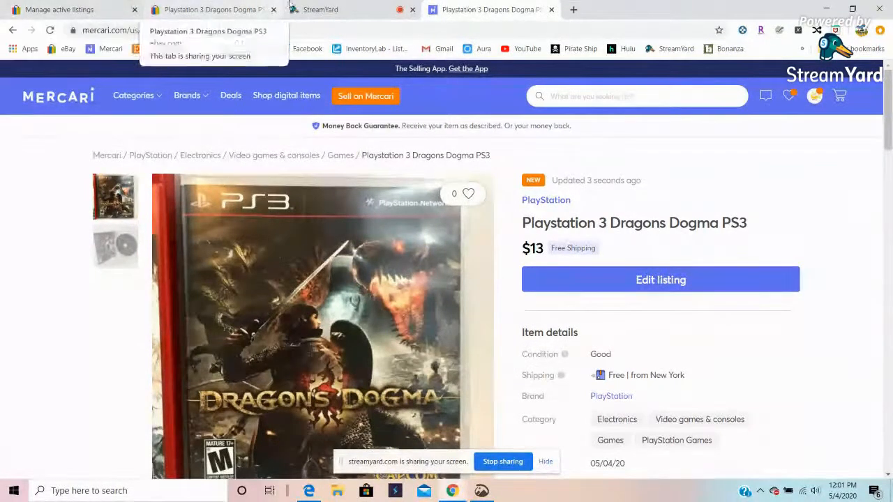
# Check the viewer comments in StreamYard and return to the eBay active listings.
pyautogui.click(309, 11)
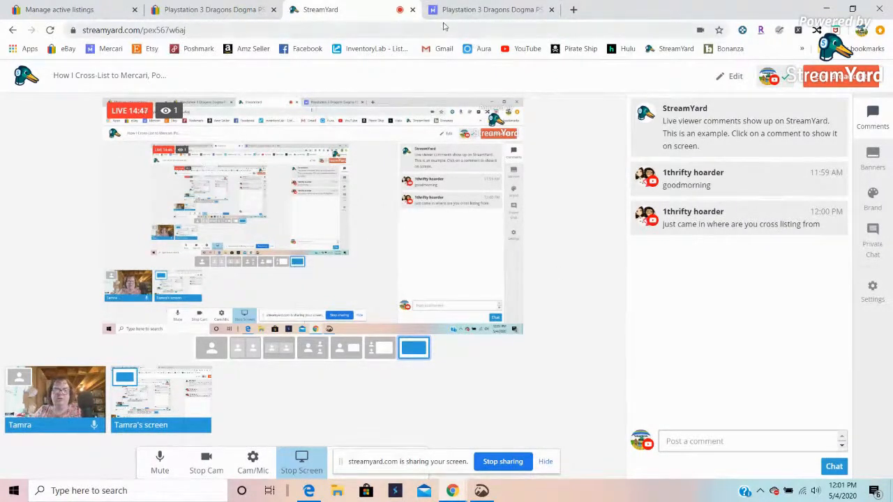
pyautogui.click(60, 10)
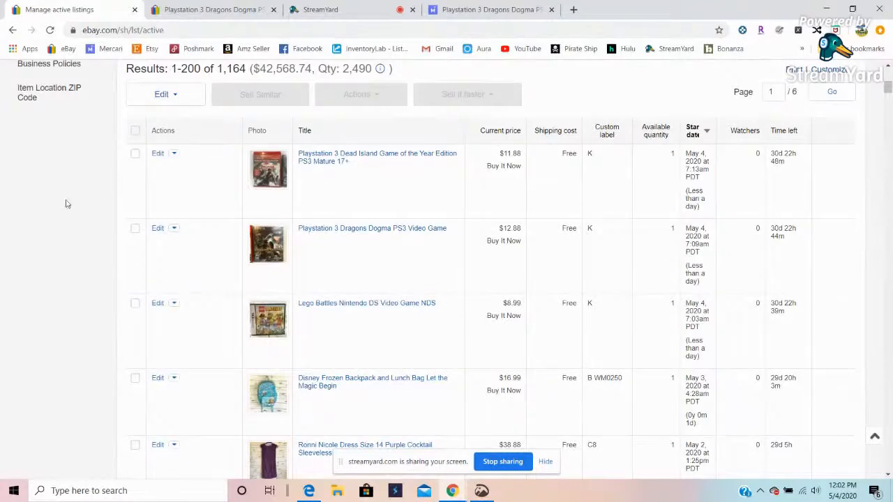
# Open the eBay listing for the Disney Frozen Backpack and Lunch Bag and bring its photos and price into view.
pyautogui.scroll(-1, 45, 267)
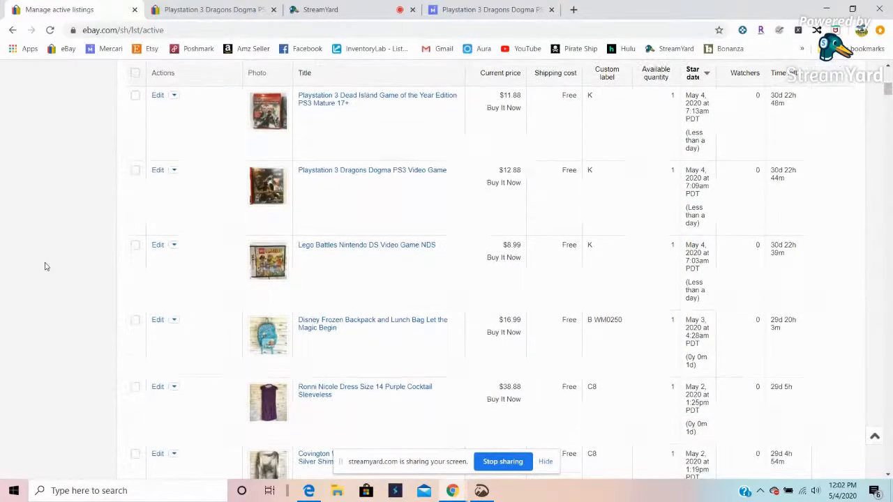
pyautogui.scroll(-1, 45, 267)
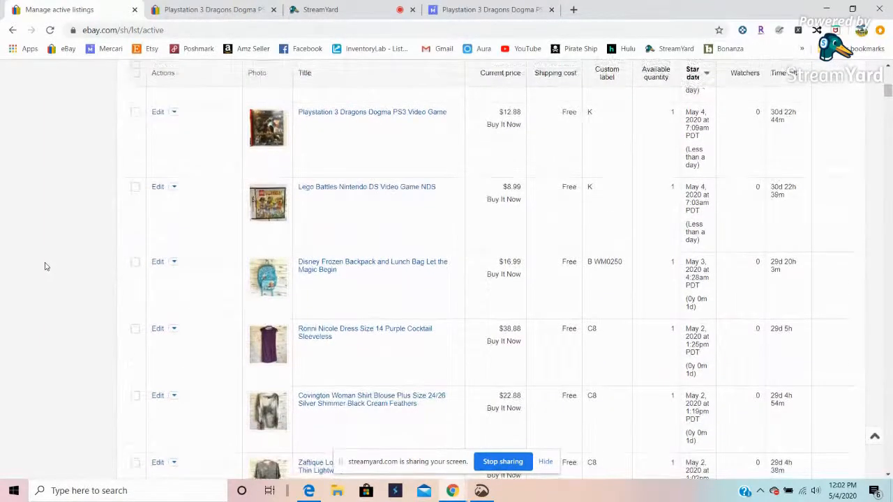
pyautogui.middleClick(329, 269)
pyautogui.click(193, 10)
pyautogui.scroll(-3, 366, 210)
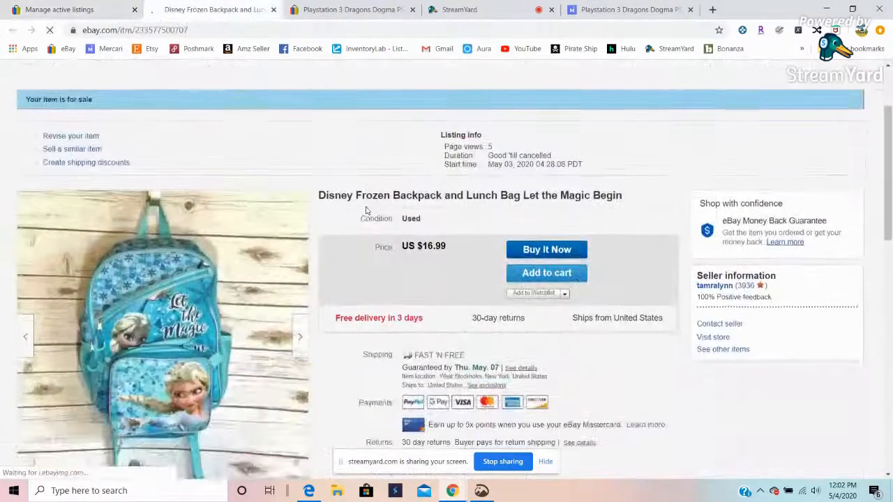
pyautogui.scroll(-1, 365, 213)
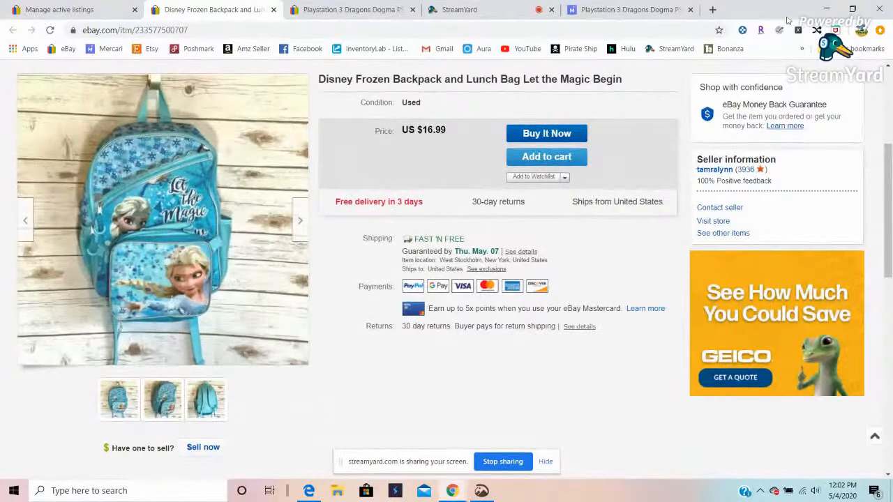
# Start cross-listing the Disney Frozen backpack to Poshmark with Cross List It, with image downloading enabled.
pyautogui.click(816, 32)
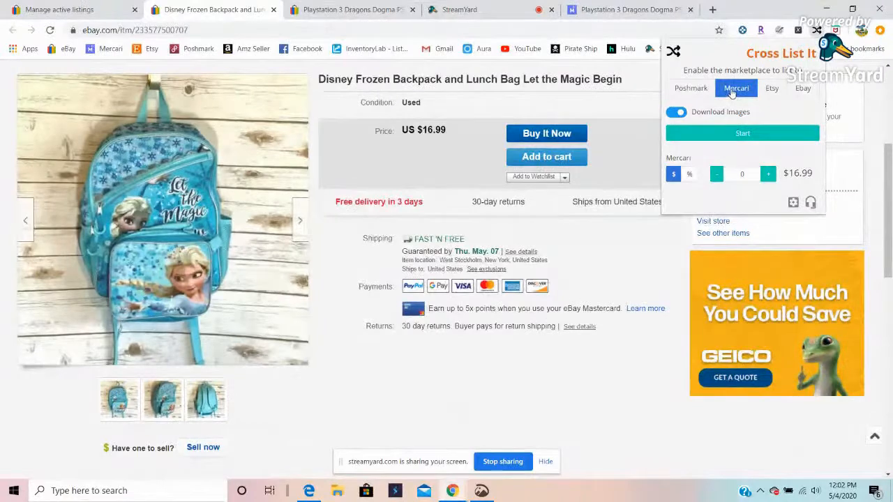
pyautogui.click(689, 88)
pyautogui.click(740, 136)
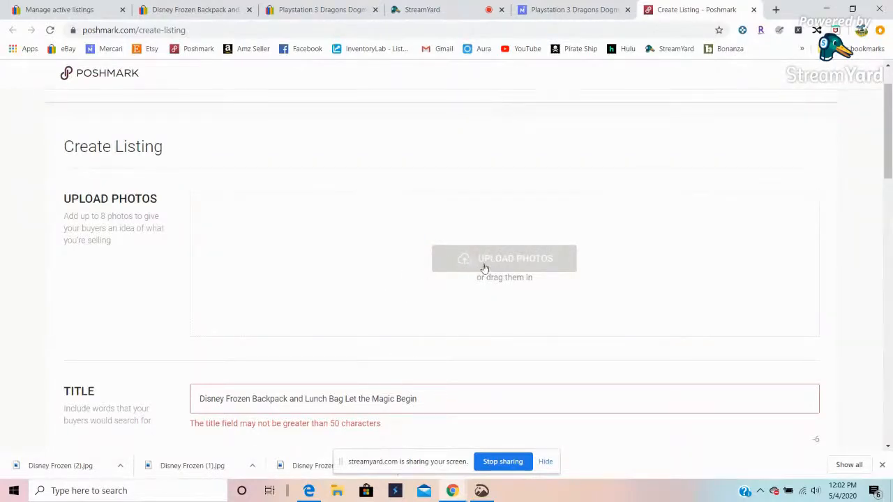
# Add the three downloaded Disney Frozen photos to the Poshmark listing, with the front view as covershot and the angled view second.
pyautogui.moveTo(314, 466); pyautogui.dragTo(524, 272)
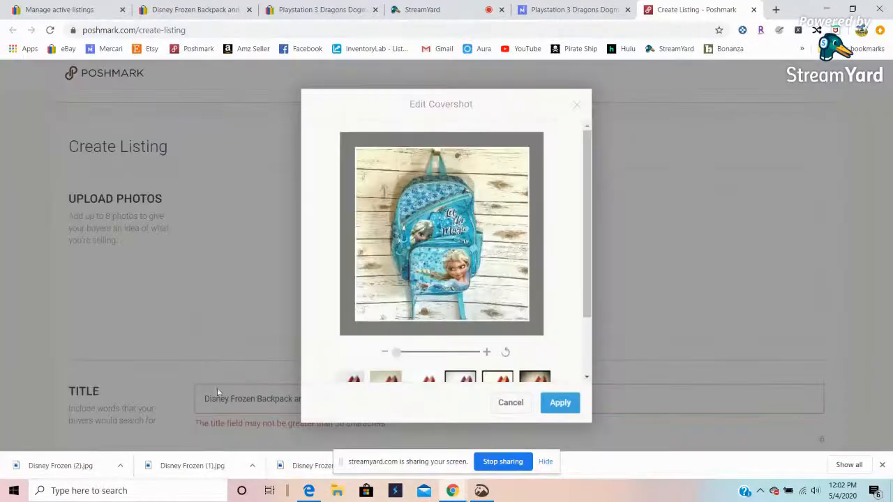
pyautogui.click(560, 404)
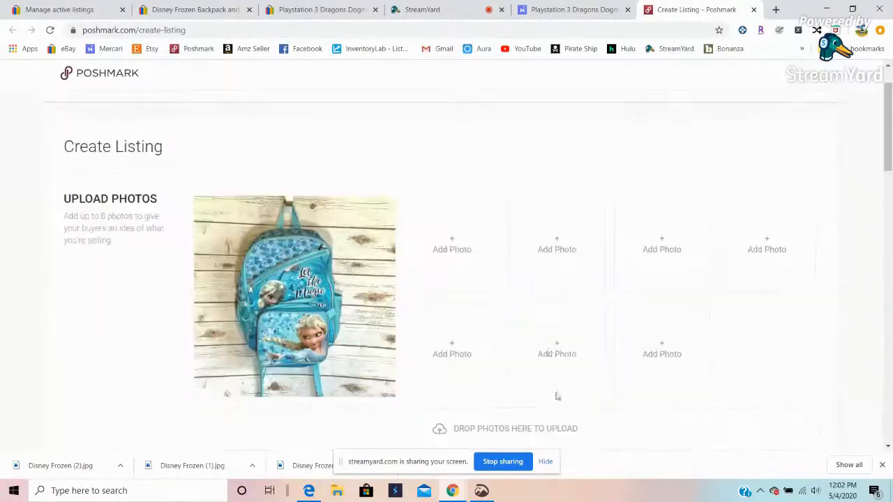
pyautogui.moveTo(165, 473); pyautogui.dragTo(489, 240)
pyautogui.moveTo(61, 465); pyautogui.dragTo(548, 256)
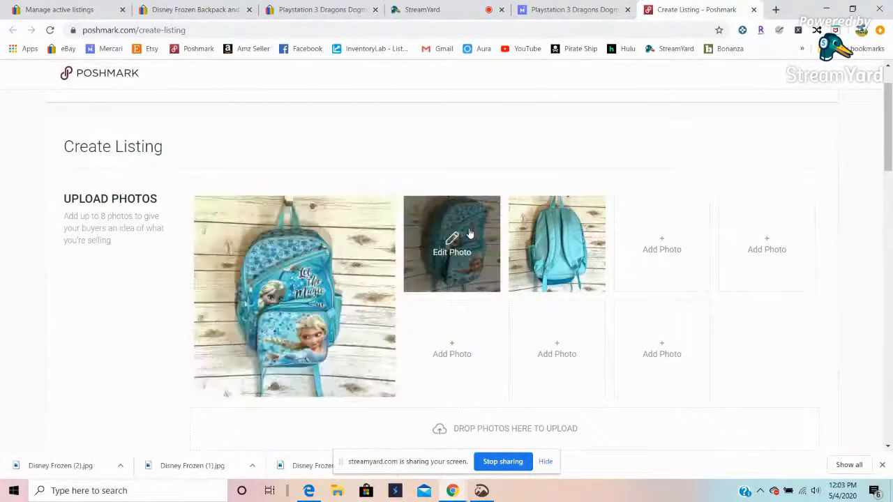
pyautogui.moveTo(474, 219); pyautogui.dragTo(300, 279)
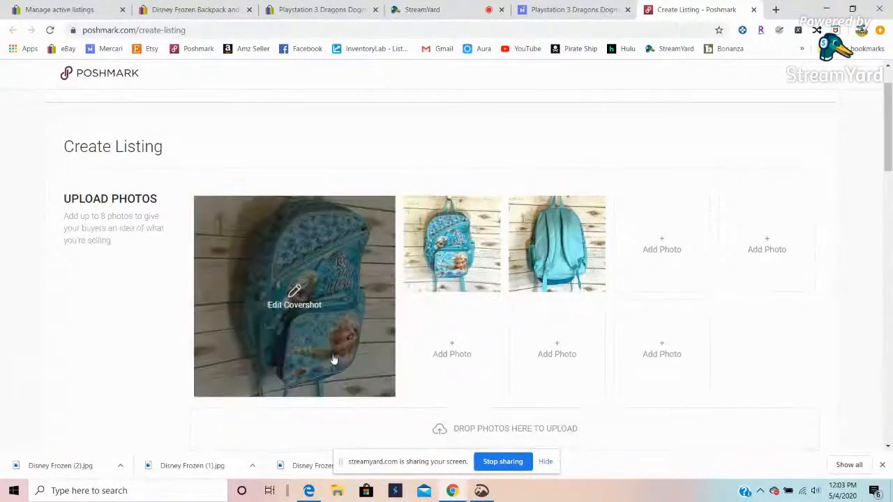
pyautogui.moveTo(333, 360); pyautogui.dragTo(480, 241)
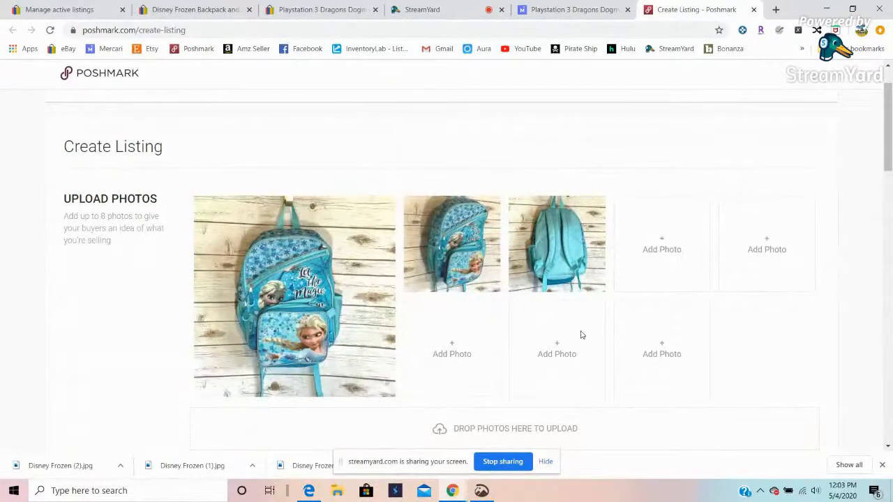
# Shorten the listing title to "Disney Frozen Backpack and Lunch Bag" by removing "Let the Magic Begin".
pyautogui.scroll(-4, 579, 333)
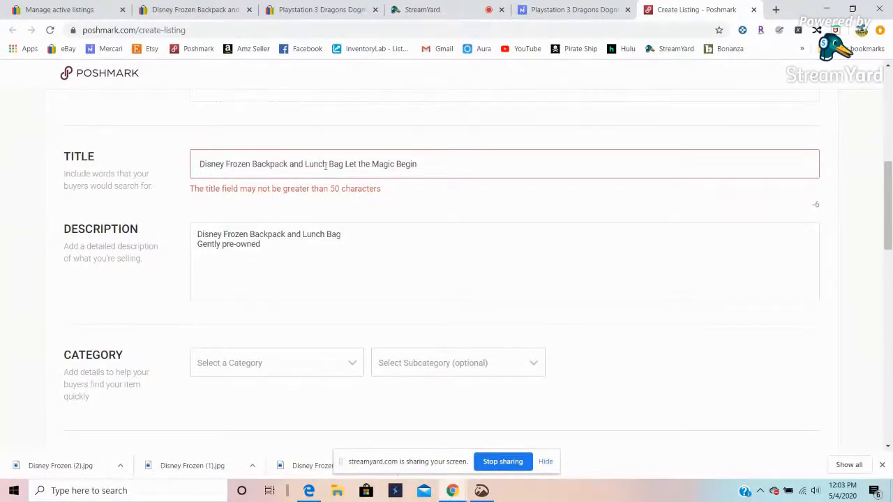
pyautogui.moveTo(417, 165); pyautogui.dragTo(345, 164)
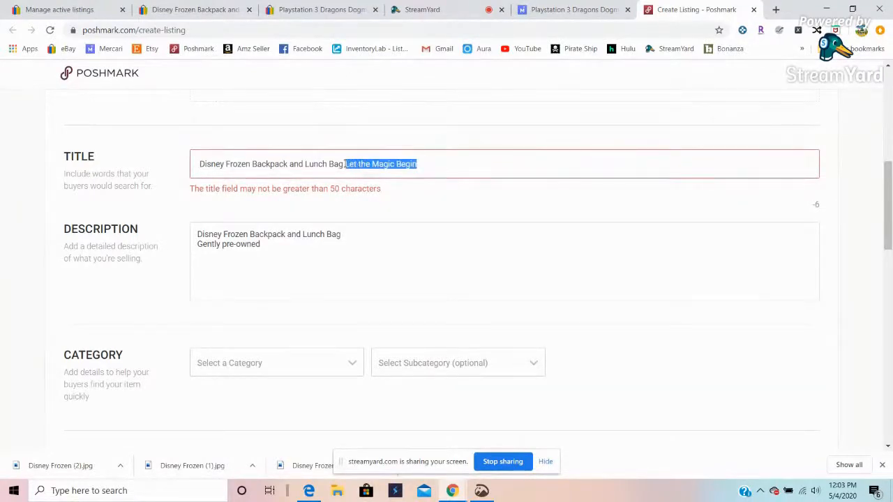
pyautogui.press('BackSpace')
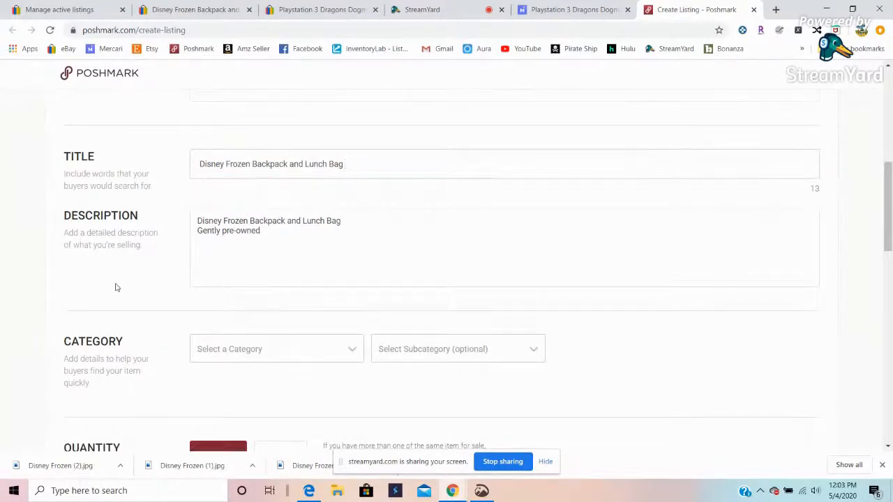
# Set the listing's category to Kids Accessories with the subcategory Bags.
pyautogui.scroll(-2, 117, 287)
pyautogui.click(216, 235)
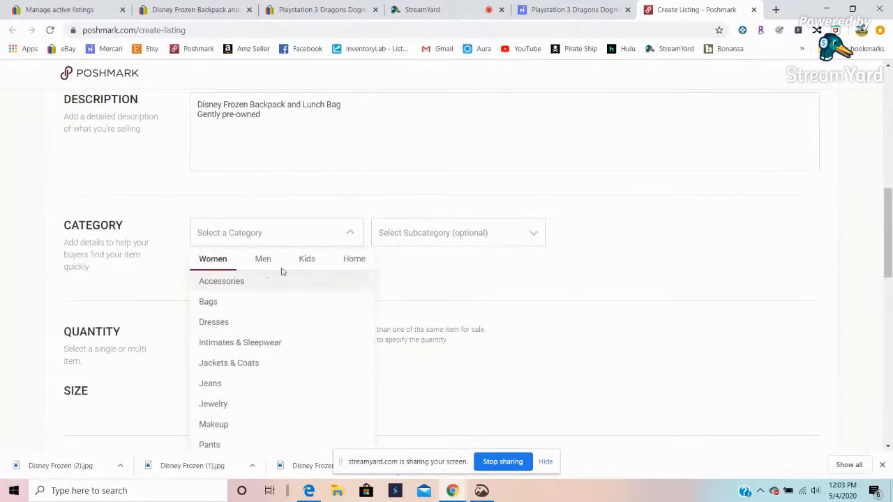
pyautogui.click(306, 260)
pyautogui.scroll(-1, 265, 352)
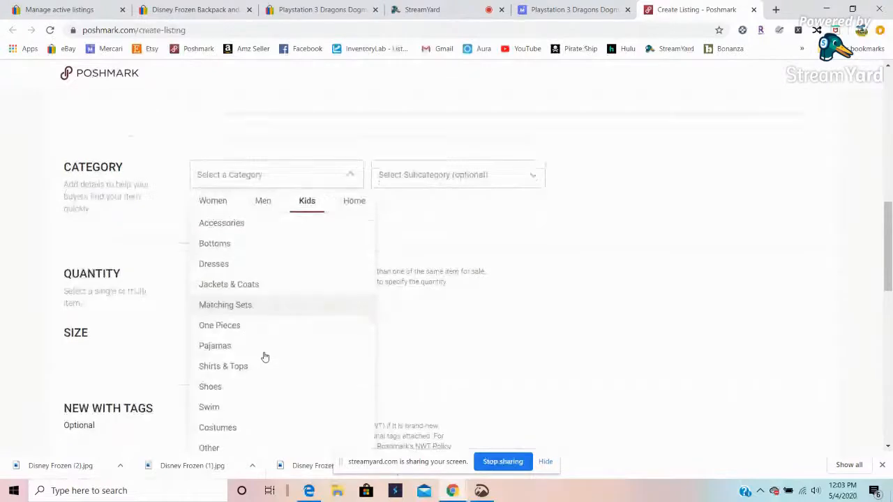
pyautogui.scroll(-1, 265, 357)
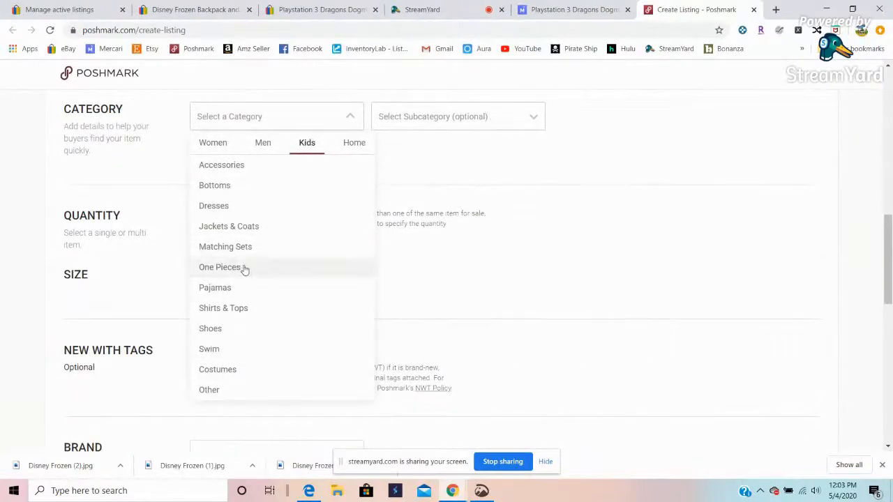
pyautogui.click(246, 168)
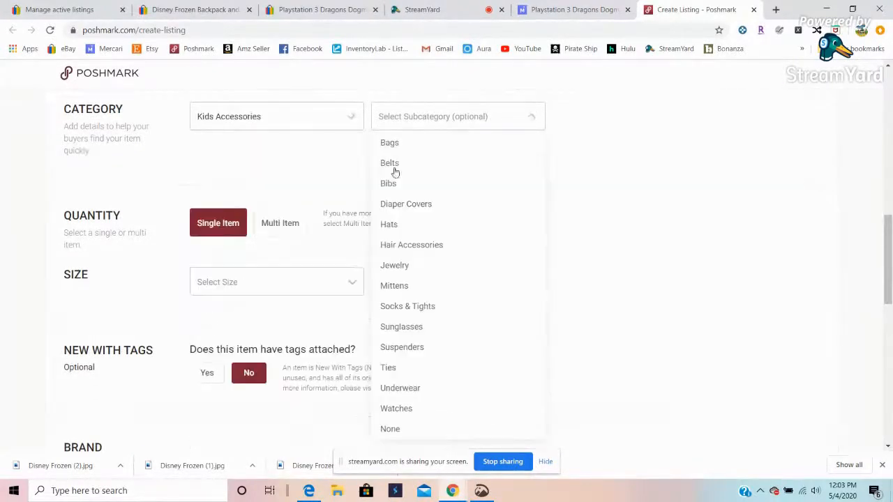
pyautogui.click(410, 144)
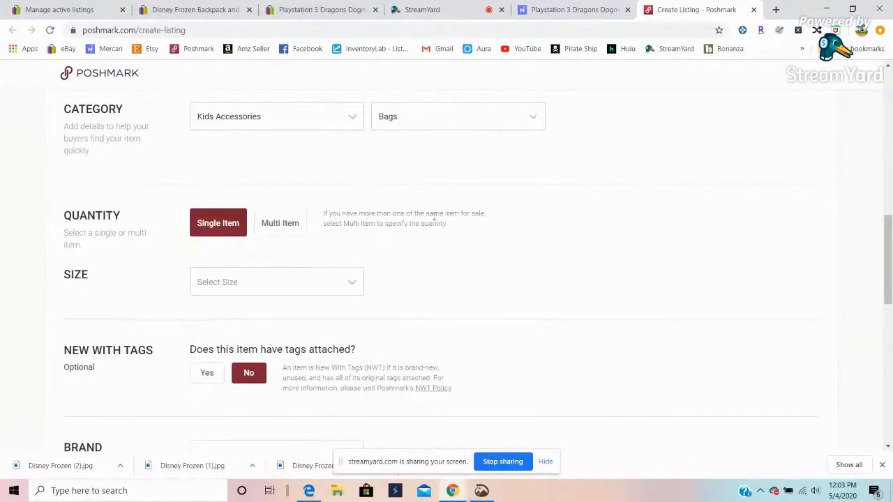
# Set the backpack's size to the girls' OS (Girl) option and its color to Blue.
pyautogui.click(212, 282)
pyautogui.click(295, 185)
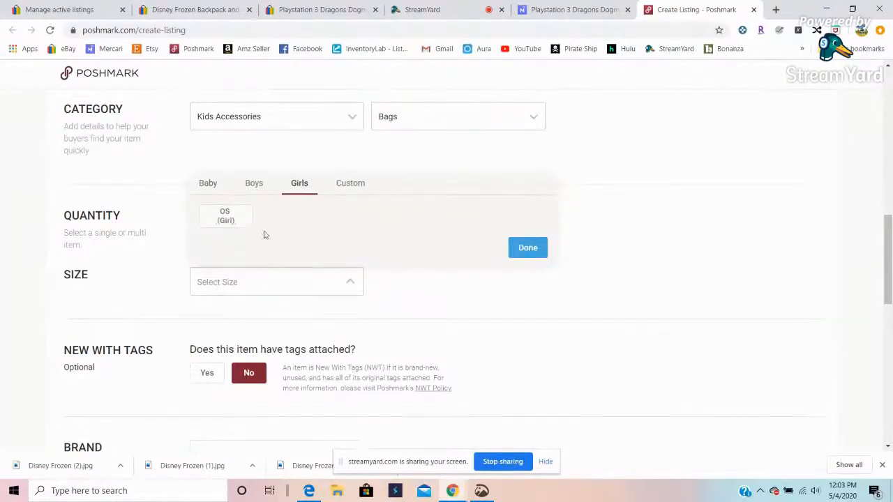
pyautogui.click(230, 220)
pyautogui.scroll(-5, 363, 338)
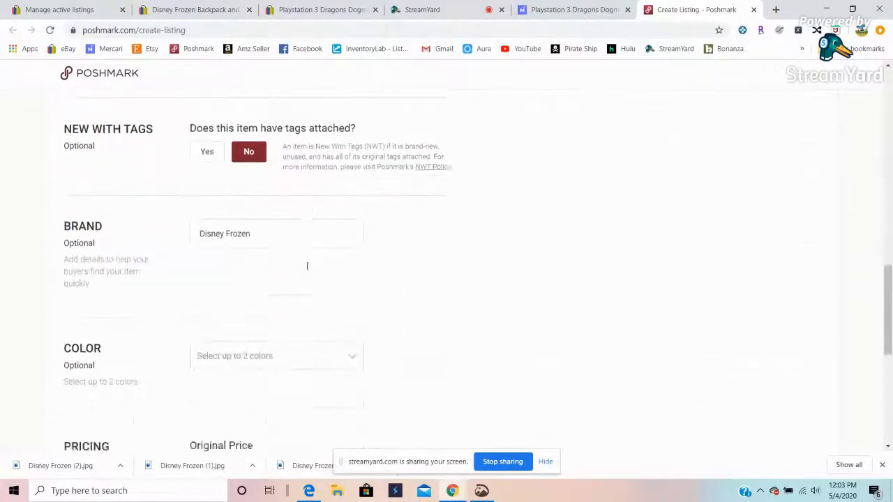
pyautogui.click(264, 172)
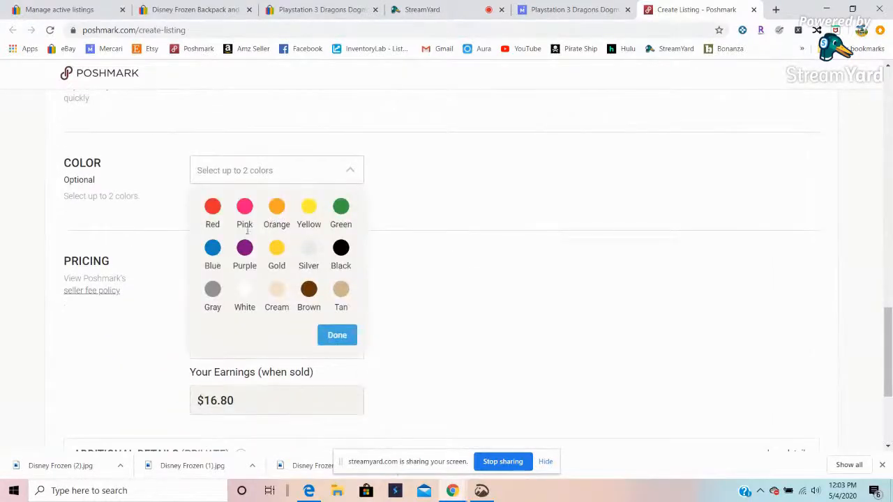
pyautogui.click(213, 249)
pyautogui.click(337, 335)
# Set the Poshmark listing price to 14.
pyautogui.scroll(-2, 243, 220)
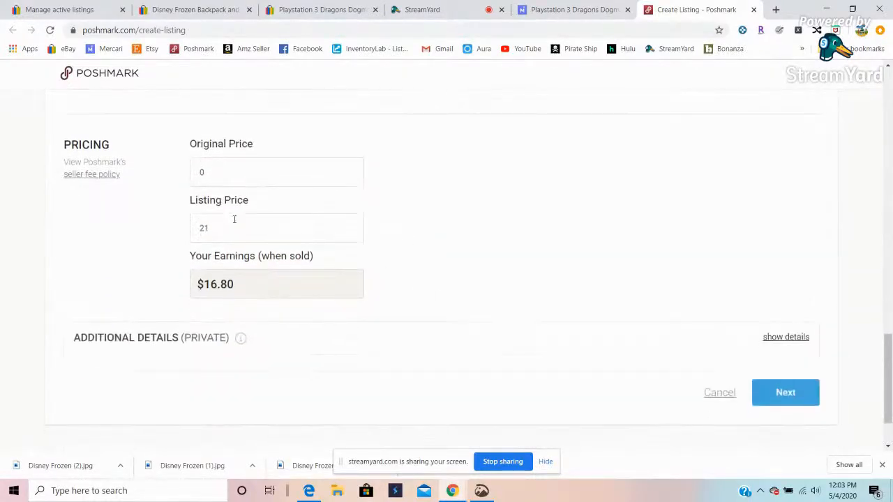
pyautogui.moveTo(228, 233); pyautogui.dragTo(82, 228)
pyautogui.write('14')
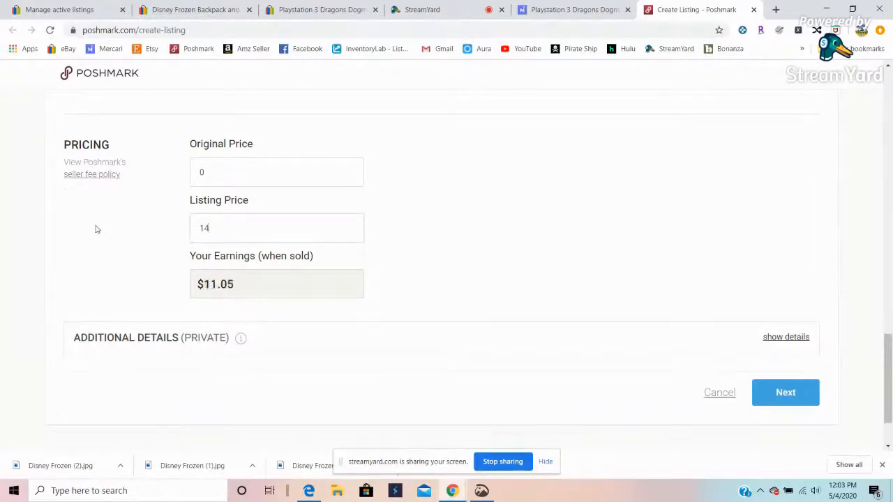
# Proceed to the sharing options, turn off Facebook sharing and publish the backpack listing on Poshmark.
pyautogui.click(786, 392)
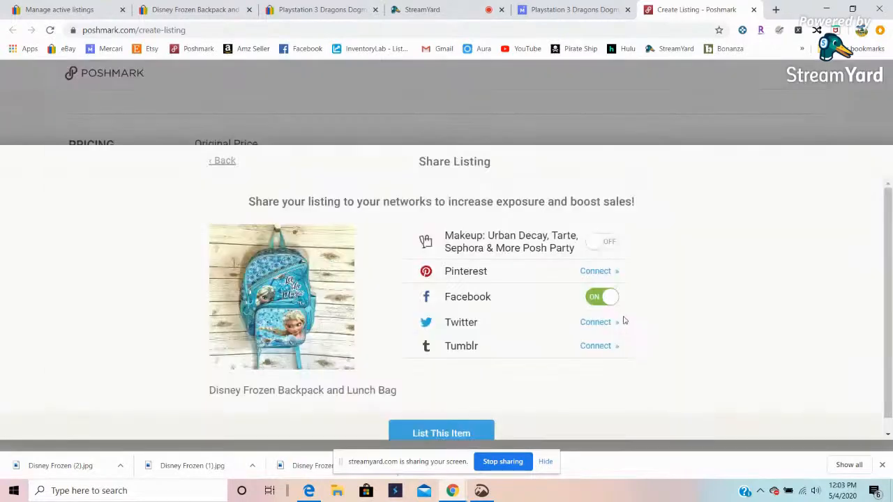
pyautogui.click(604, 297)
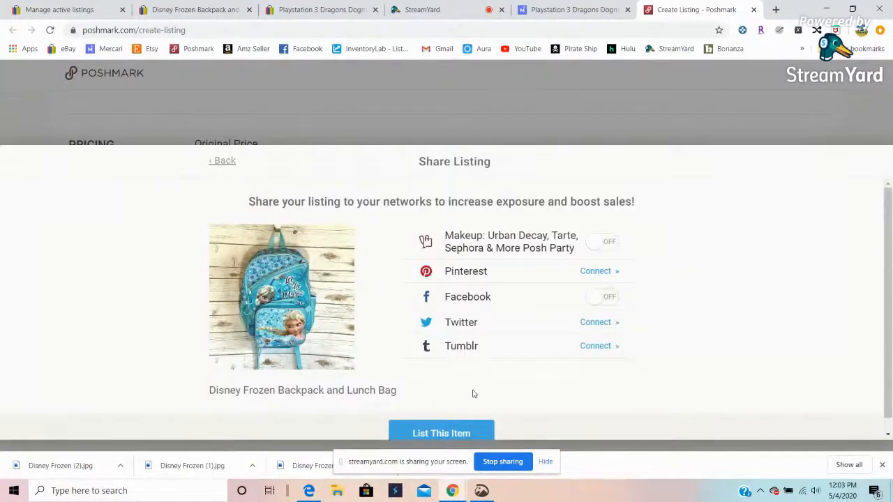
pyautogui.click(436, 434)
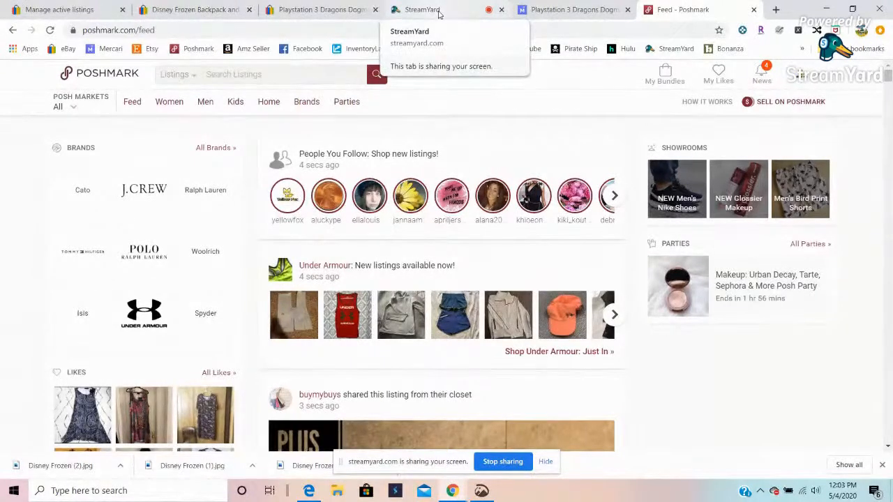
# Switch to StreamYard to check the viewer comments and stop sharing the screen.
pyautogui.click(438, 11)
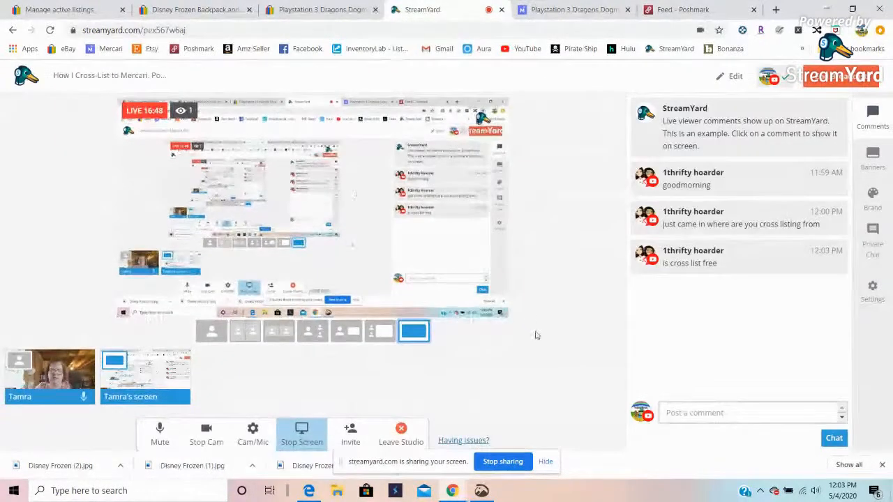
pyautogui.click(502, 462)
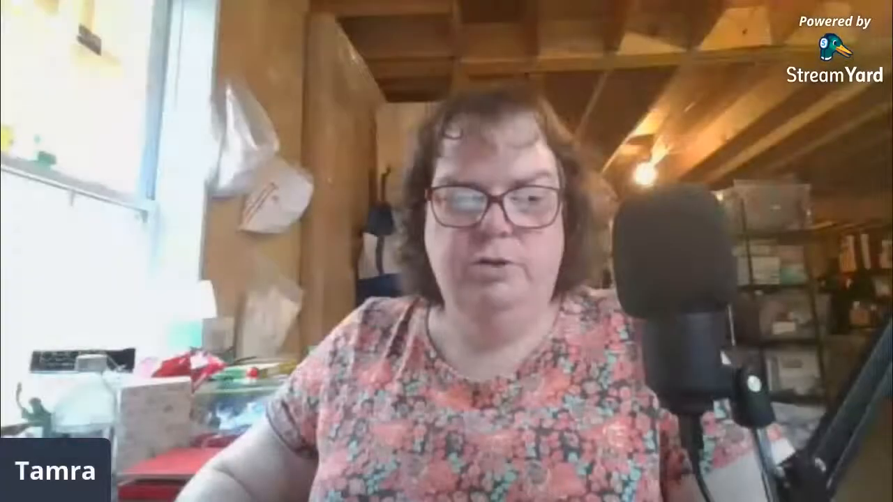